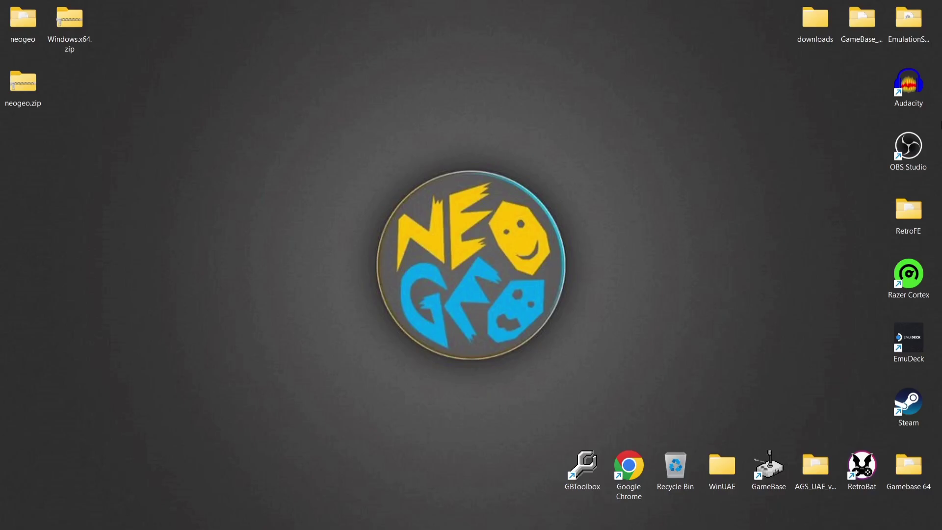
Bring up the Windows Start menu and taskbar with the Windows key.
{"action": "key", "text": "super"}
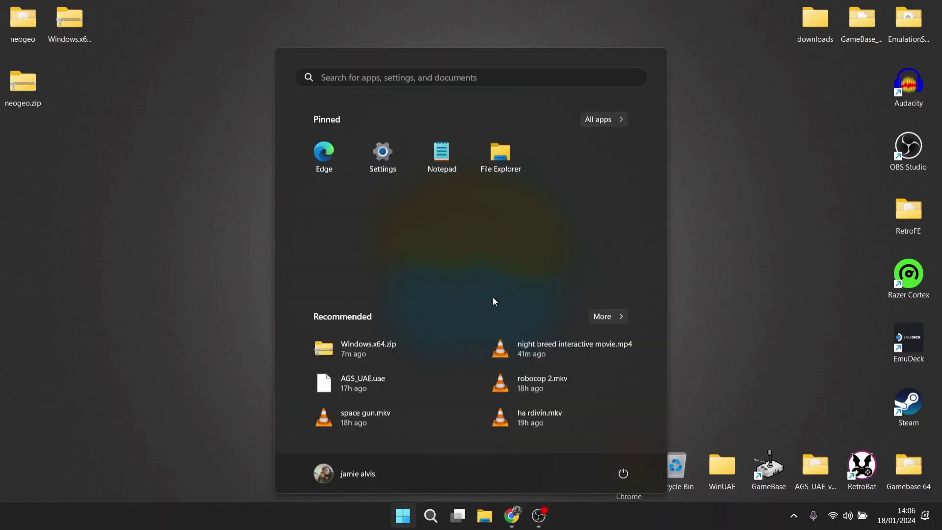
Switch to Chrome's FBNeo releases page and scroll to the nightly Assets list with Windows.x64.zip.
{"action": "left_click", "coordinate": [511, 513]}
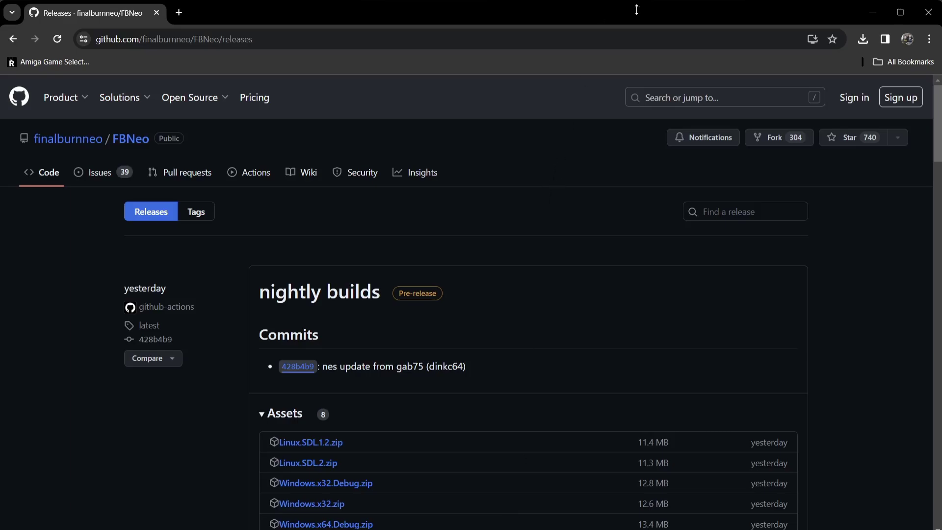
{"action": "left_click_drag", "start_coordinate": [937, 105], "coordinate": [937, 147]}
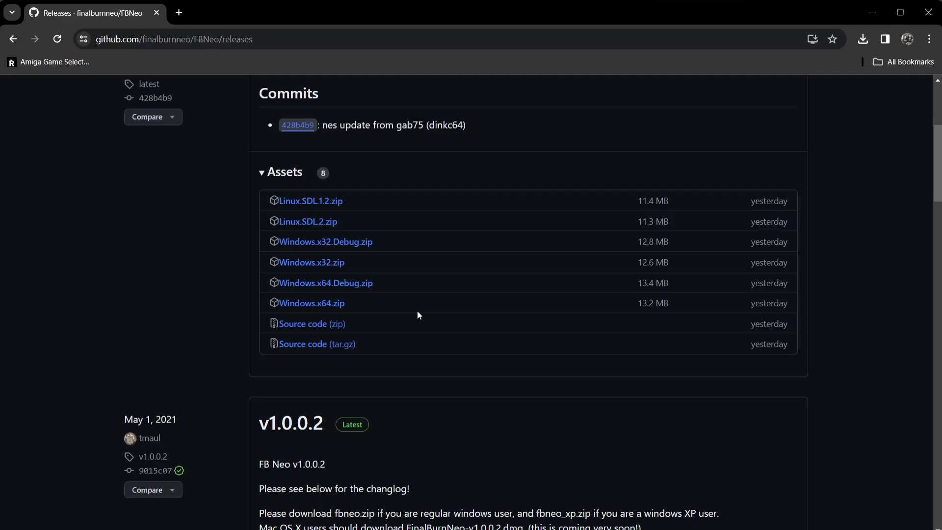
{"action": "key", "text": "super"}
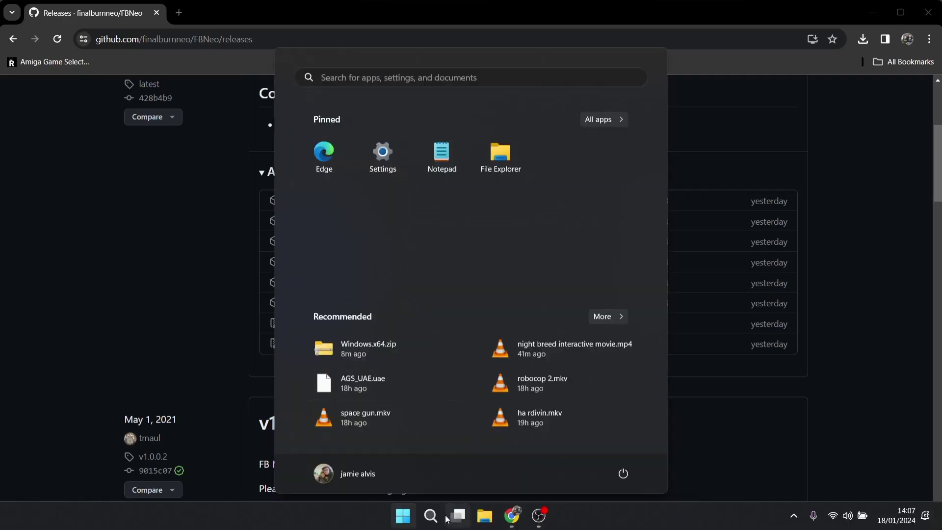
Look up System Information, confirm System Type is x64-based PC, and close it.
{"action": "left_click", "coordinate": [430, 515]}
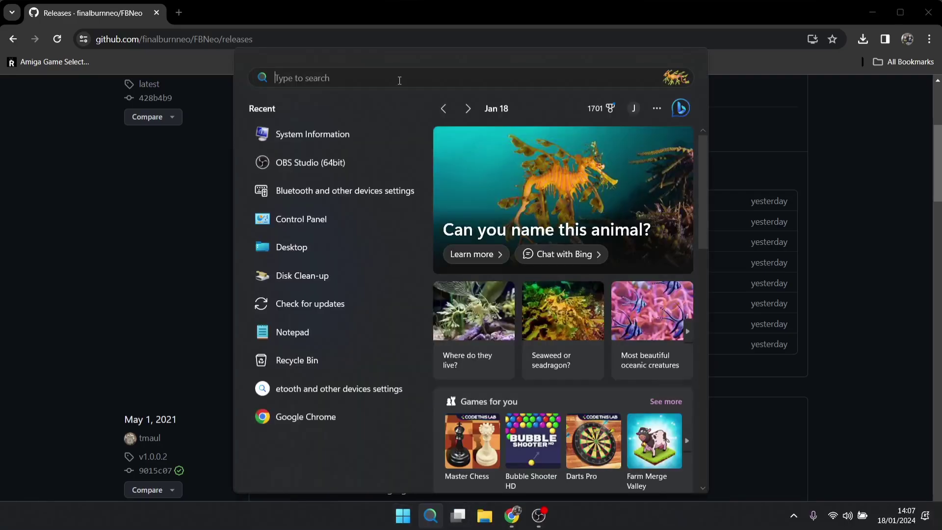
{"action": "type", "text": "system information"}
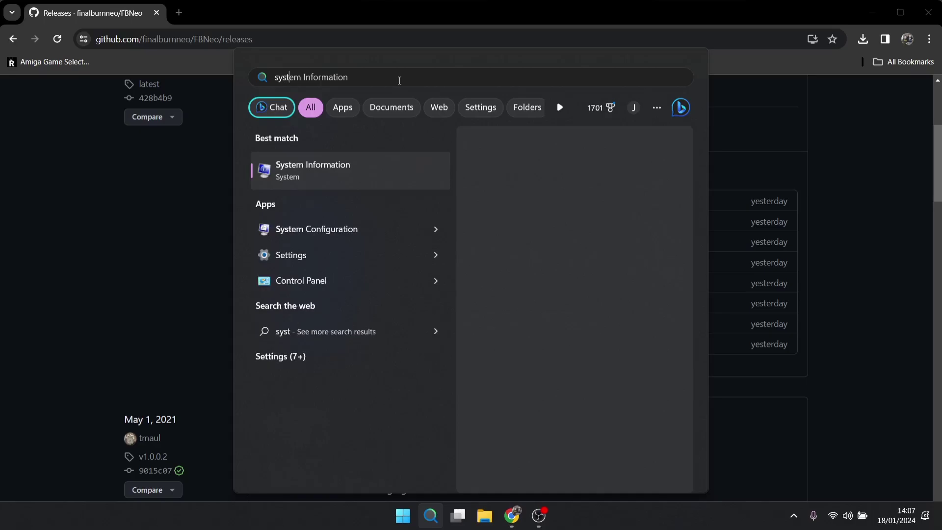
{"action": "left_click", "coordinate": [334, 167]}
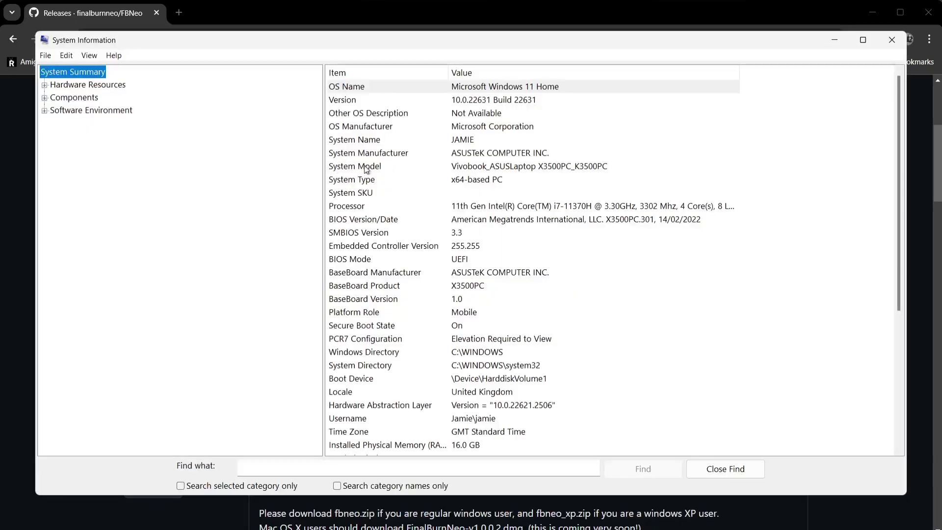
{"action": "left_click", "coordinate": [372, 181]}
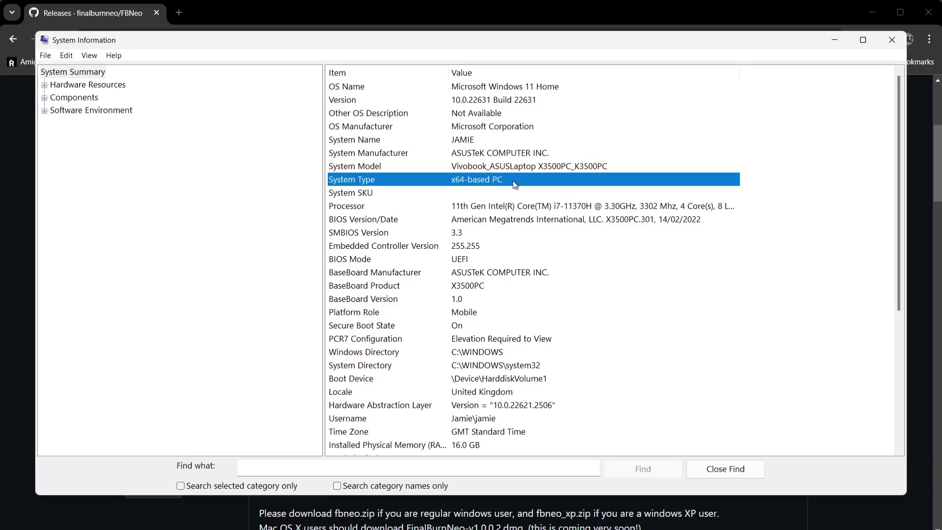
{"action": "left_click", "coordinate": [892, 40]}
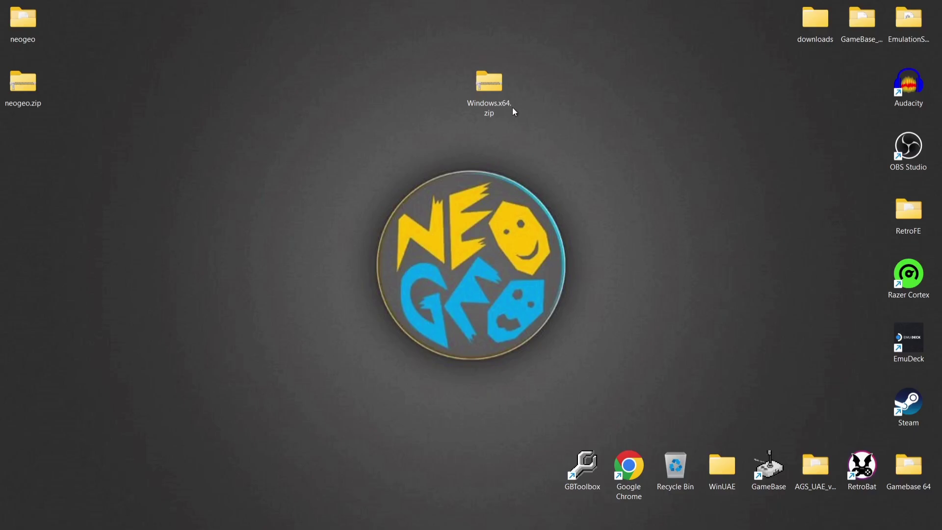
Open Windows.x64.zip beside the desktop and create a new desktop folder named FBN.
{"action": "double_click", "coordinate": [488, 95]}
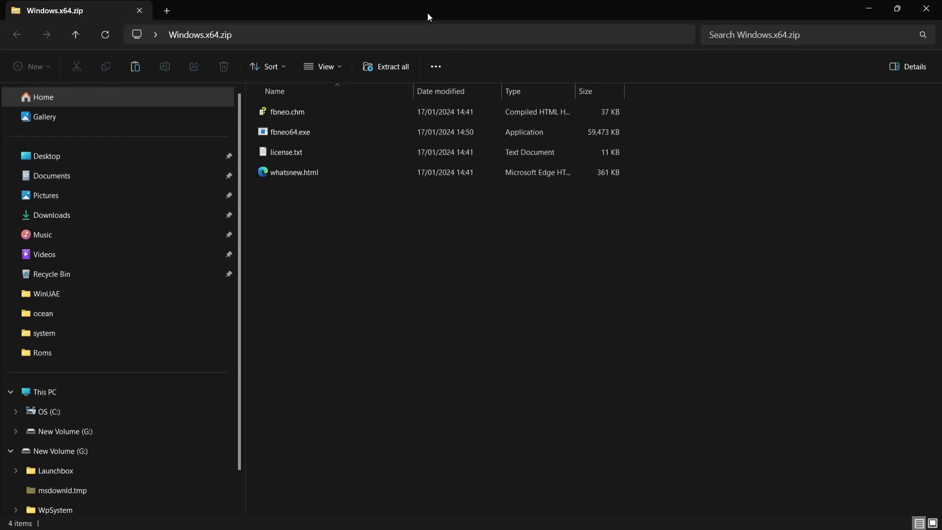
{"action": "double_click", "coordinate": [391, 4]}
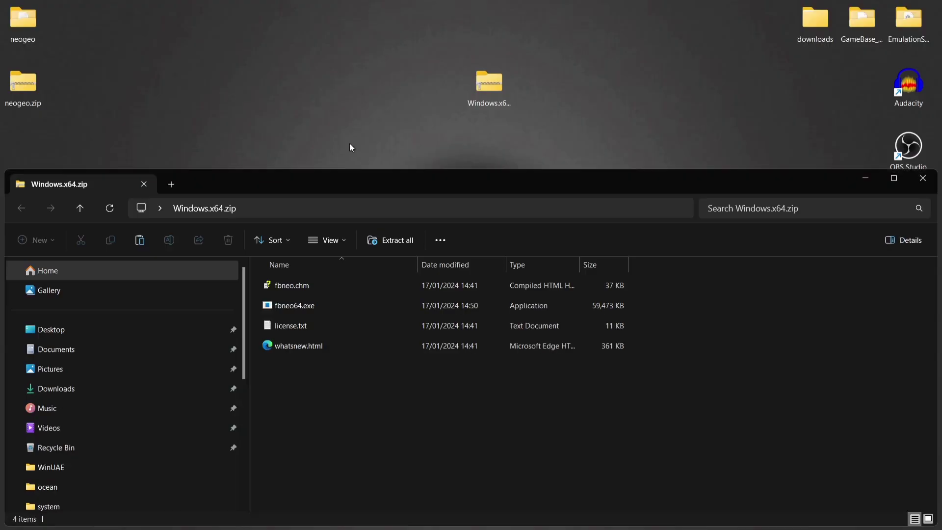
{"action": "left_click_drag", "start_coordinate": [347, 192], "coordinate": [665, 115]}
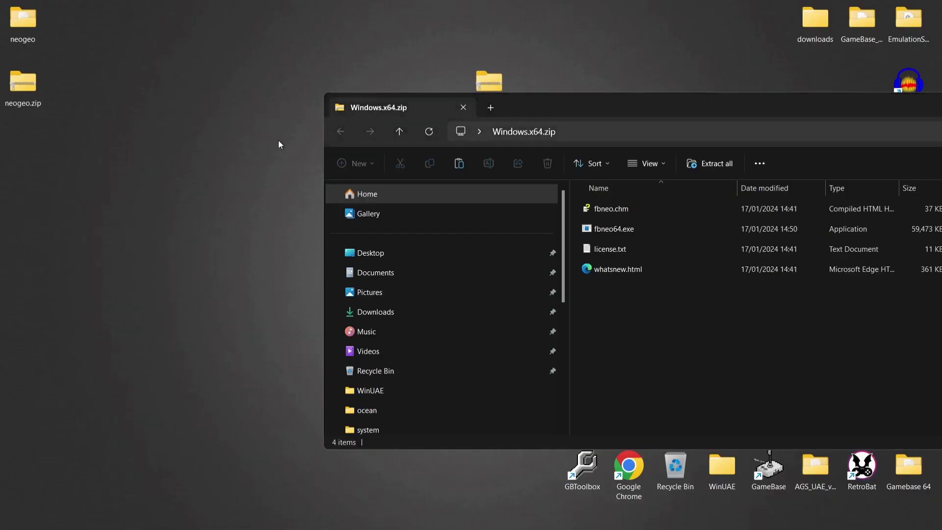
{"action": "right_click", "coordinate": [145, 141]}
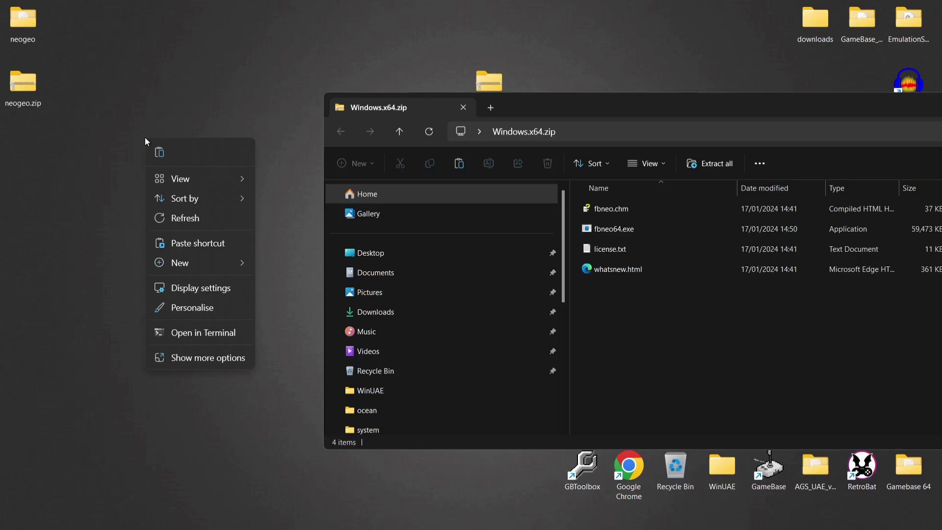
{"action": "mouse_move", "coordinate": [196, 263]}
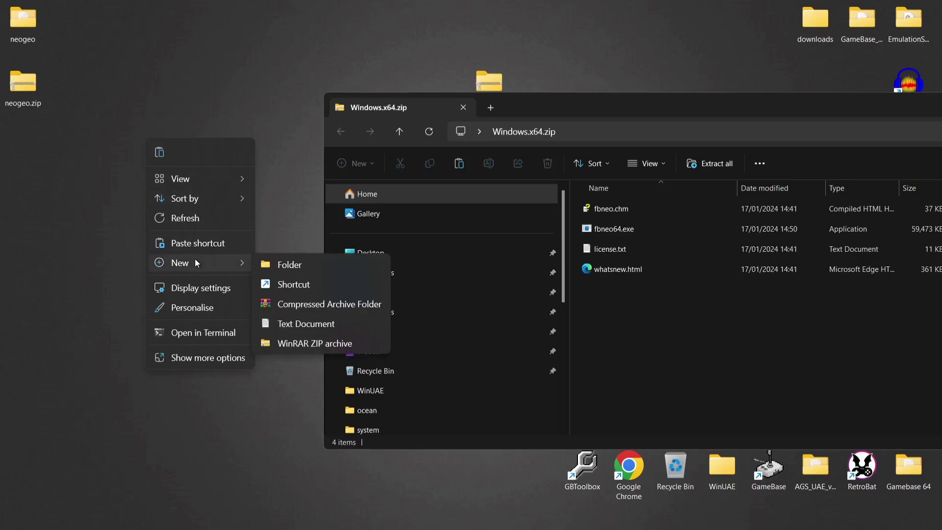
{"action": "left_click", "coordinate": [298, 264]}
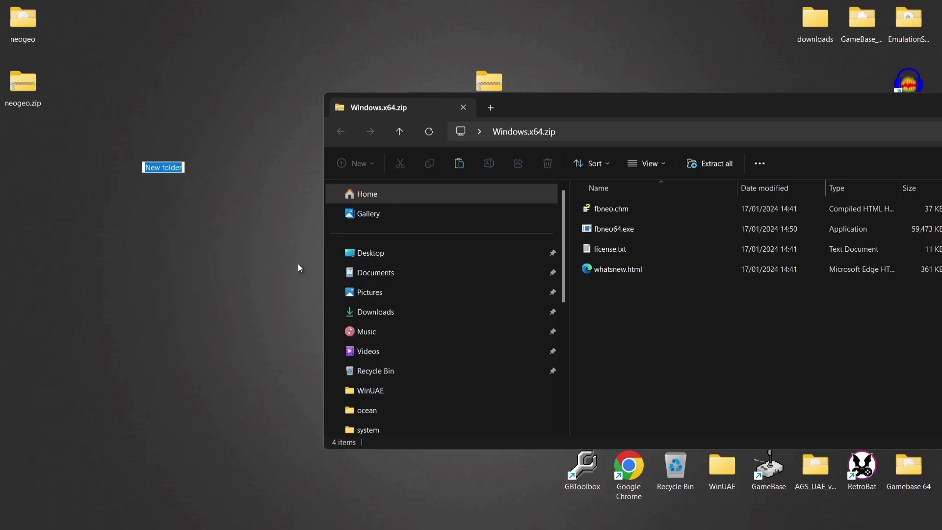
{"action": "key", "text": "BackSpace"}
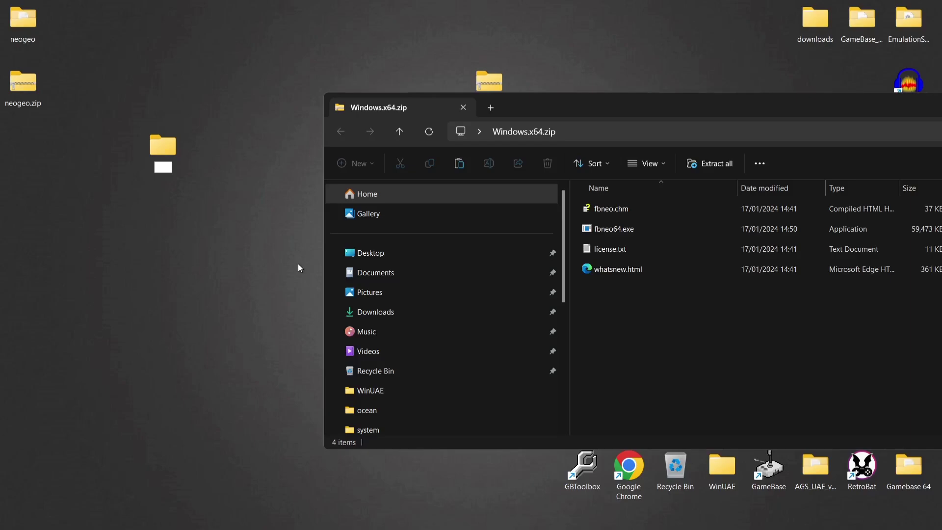
{"action": "type", "text": "FBN"}
{"action": "key", "text": "Return"}
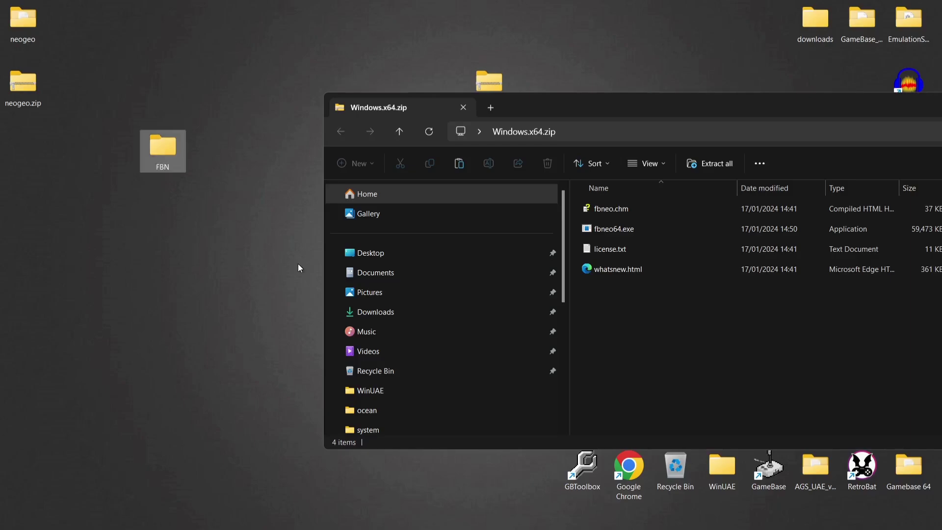
Copy the four FBNeo files into FBN, bin Windows.x64.zip, and open FBN.
{"action": "left_click_drag", "start_coordinate": [635, 302], "coordinate": [163, 151]}
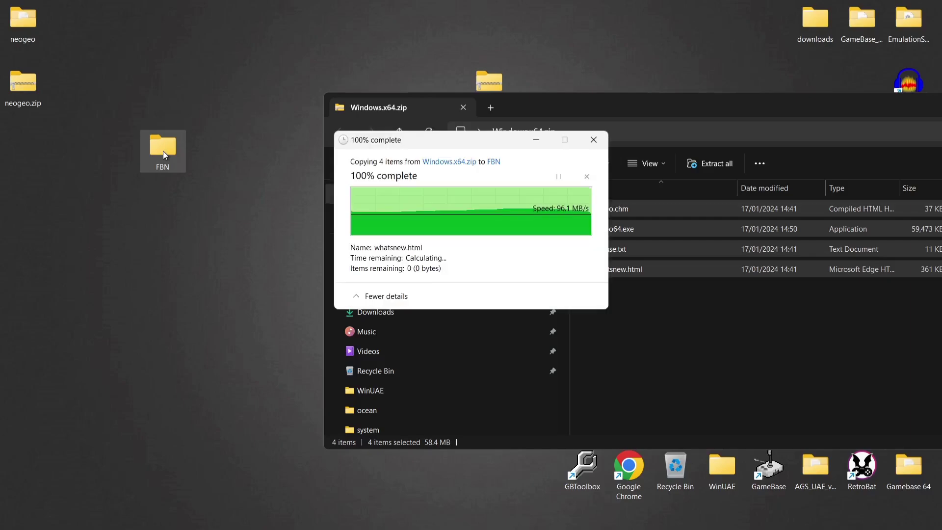
{"action": "left_click_drag", "start_coordinate": [780, 106], "coordinate": [346, 120]}
{"action": "left_click", "coordinate": [809, 116]}
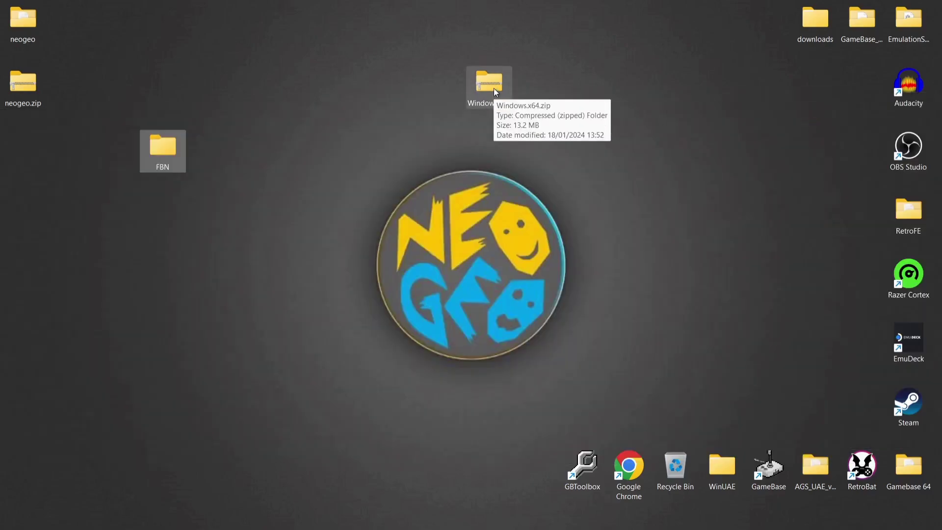
{"action": "left_click_drag", "start_coordinate": [496, 92], "coordinate": [679, 468]}
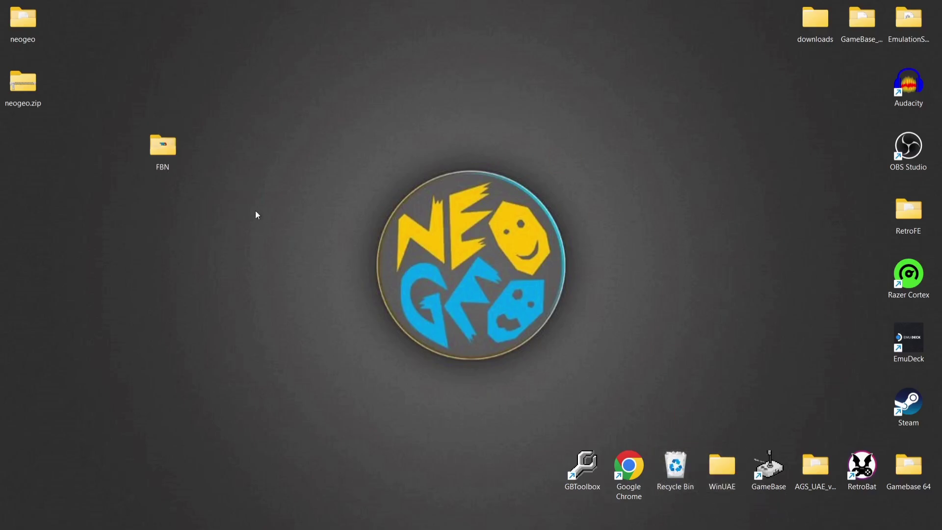
{"action": "double_click", "coordinate": [159, 154]}
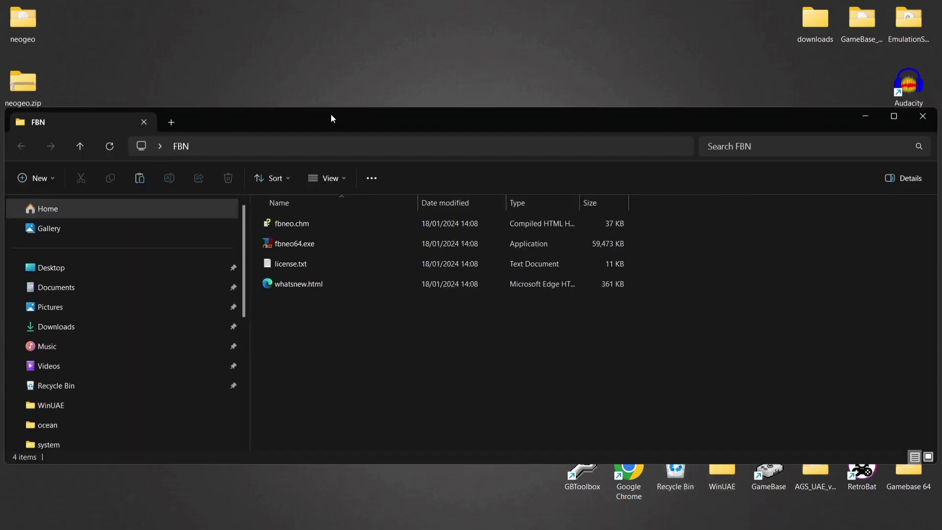
Move the desktop neogeo folder into the FBN folder.
{"action": "left_click_drag", "start_coordinate": [331, 120], "coordinate": [483, 76]}
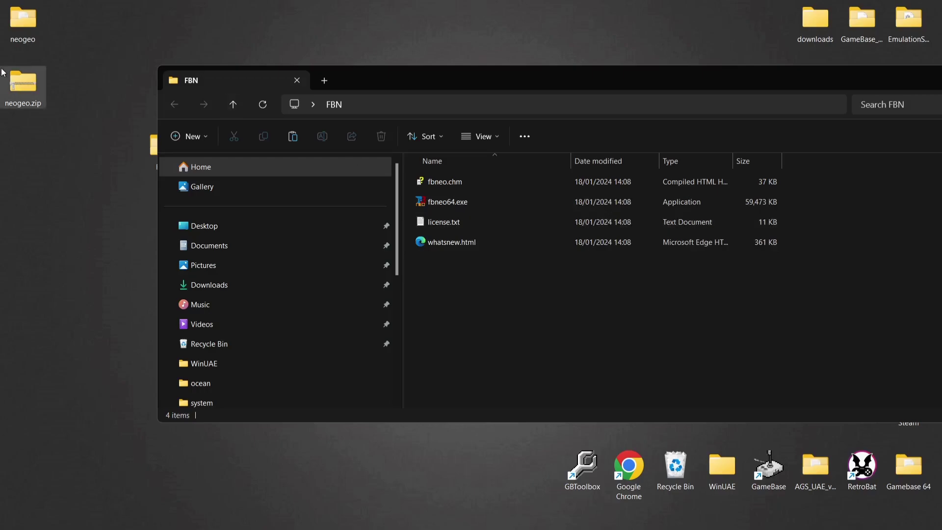
{"action": "double_click", "coordinate": [23, 26]}
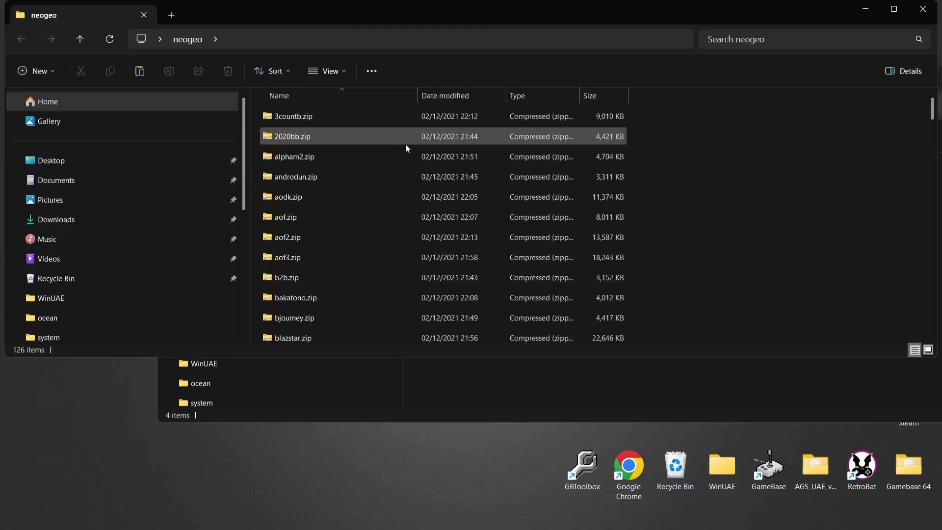
{"action": "left_click", "coordinate": [923, 8]}
{"action": "left_click_drag", "start_coordinate": [23, 22], "coordinate": [500, 310]}
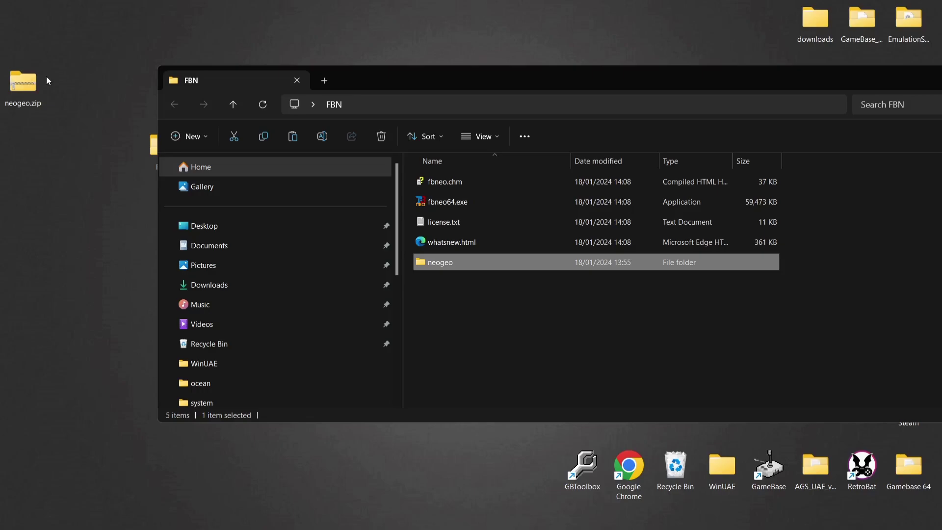
Move neogeo.zip into FBN and maximize the FBN window to view its files.
{"action": "double_click", "coordinate": [24, 77]}
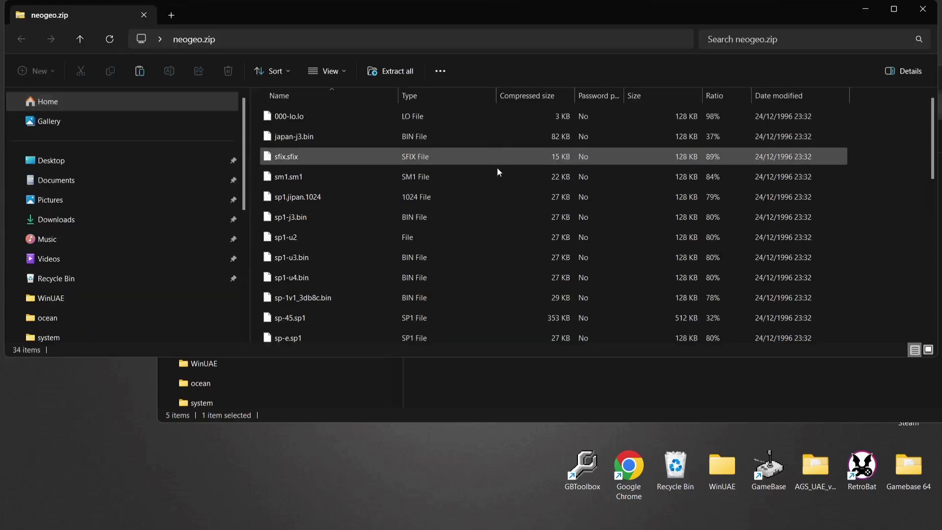
{"action": "left_click", "coordinate": [922, 10]}
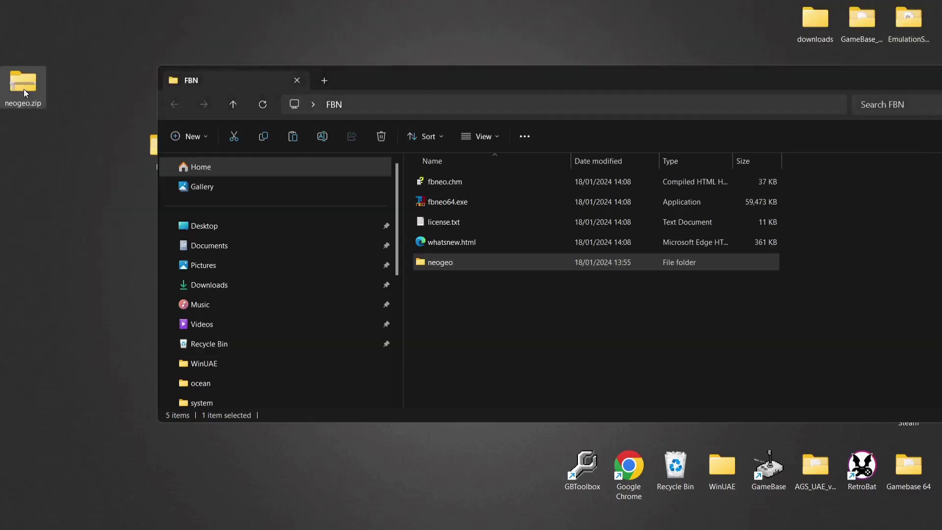
{"action": "left_click_drag", "start_coordinate": [121, 113], "coordinate": [534, 339]}
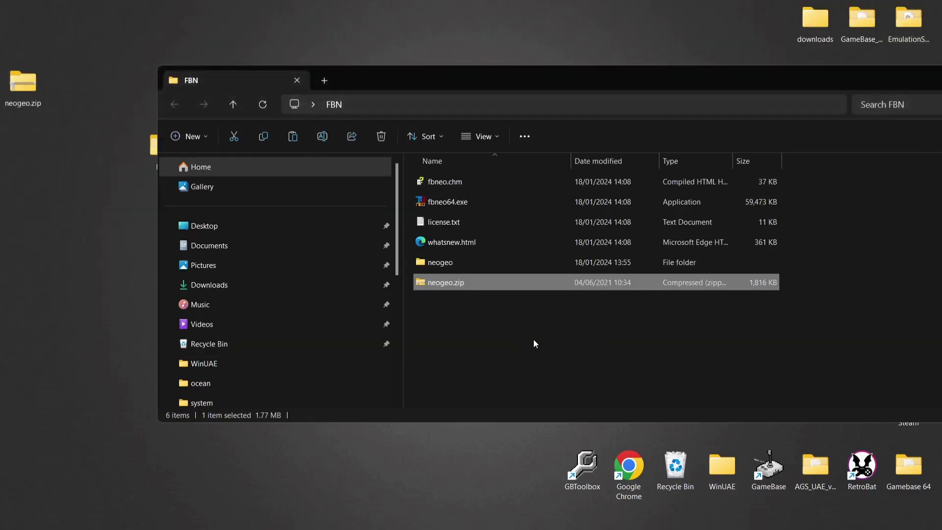
{"action": "double_click", "coordinate": [552, 80]}
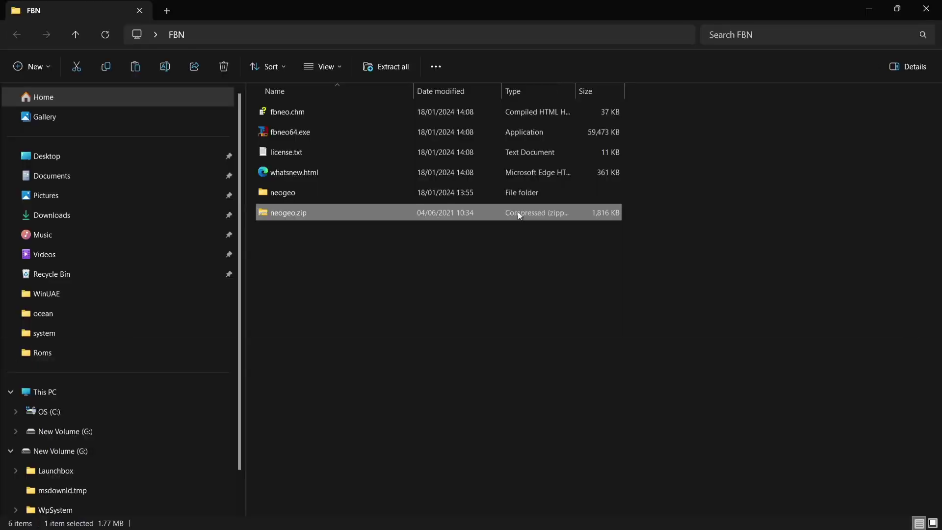
{"action": "left_click", "coordinate": [461, 411]}
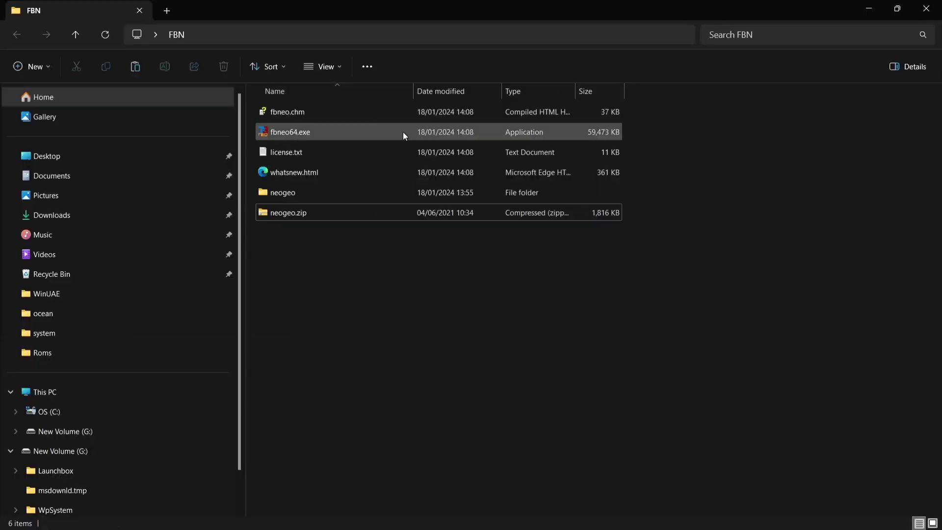
{"action": "mouse_move", "coordinate": [403, 132]}
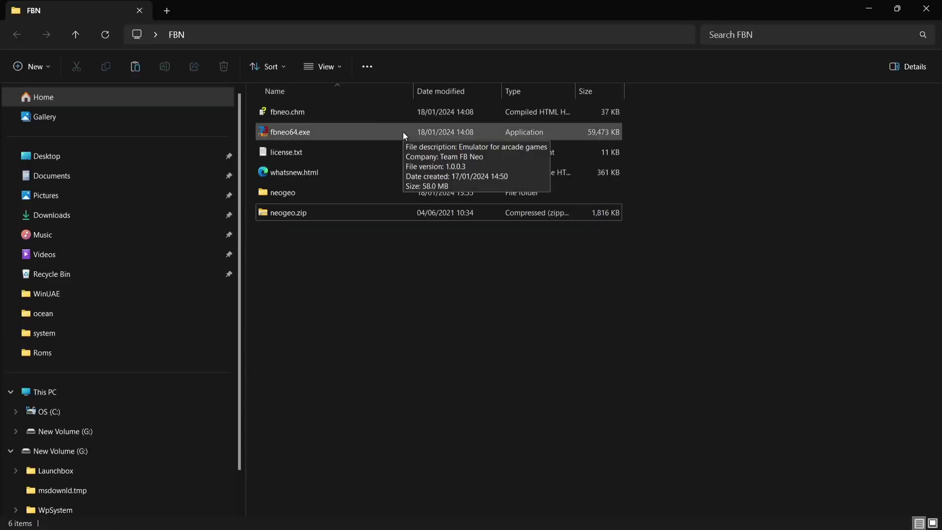
Launch fbneo64.exe, allow it past SmartScreen, and accept the license agreement.
{"action": "double_click", "coordinate": [349, 137]}
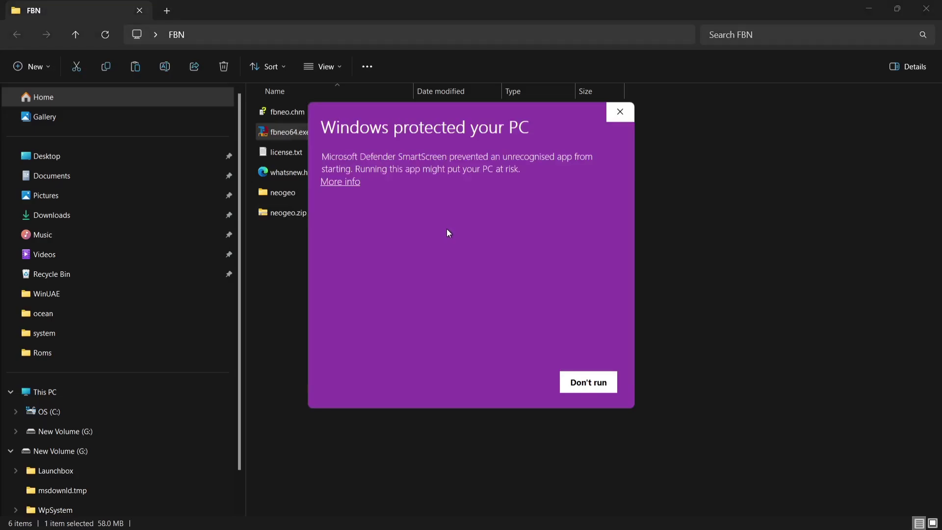
{"action": "left_click", "coordinate": [345, 180]}
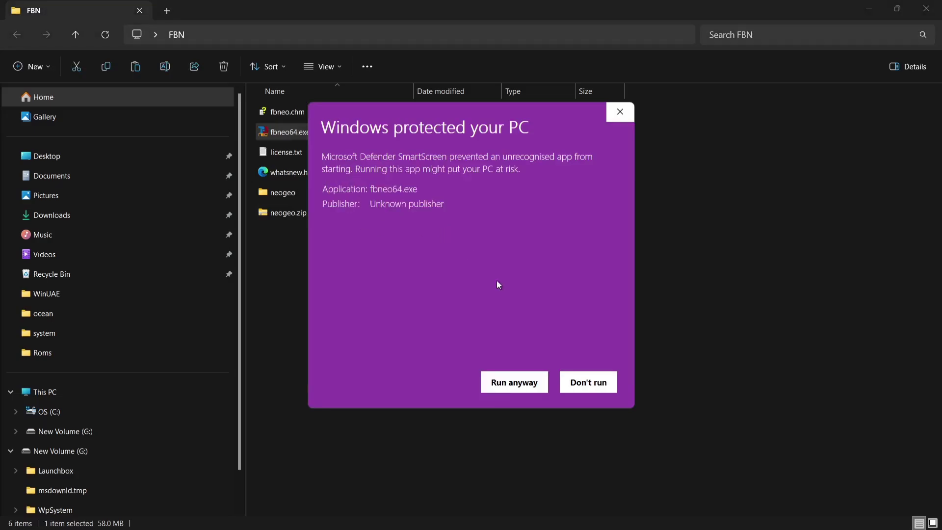
{"action": "left_click", "coordinate": [531, 385]}
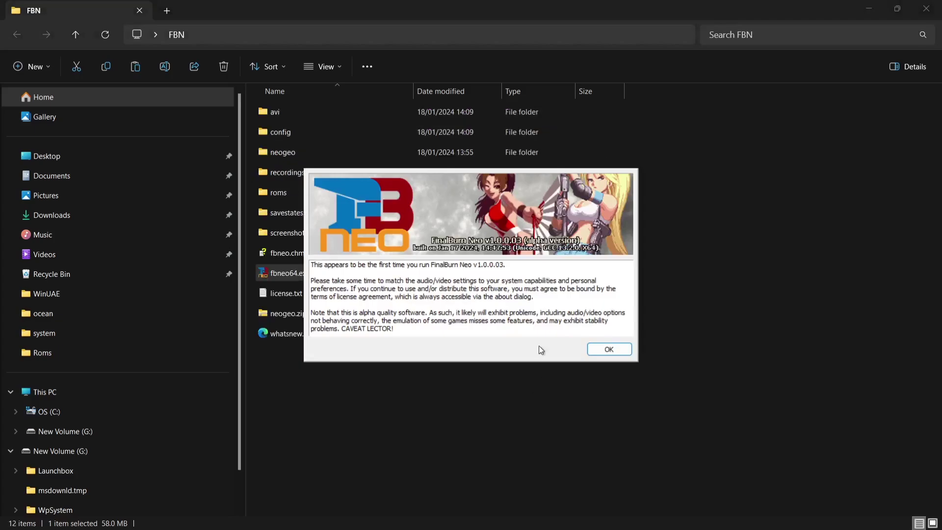
{"action": "left_click", "coordinate": [617, 349]}
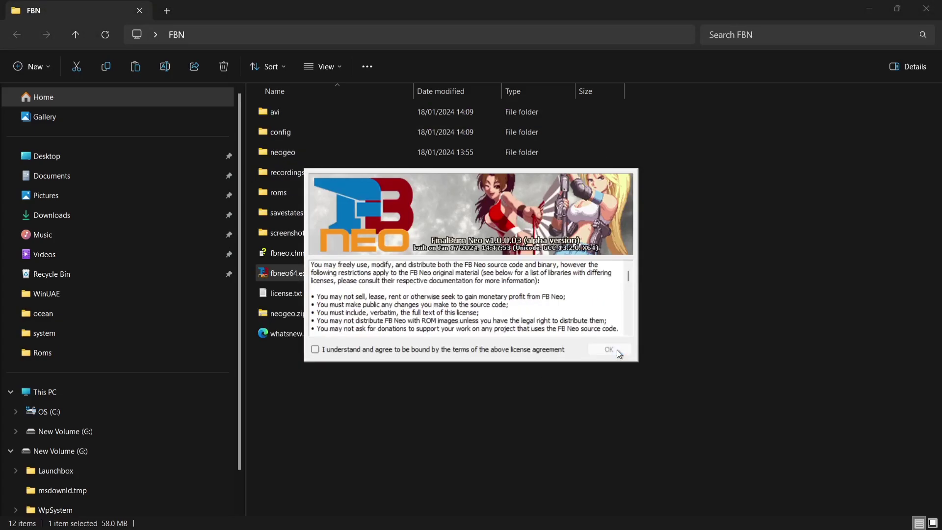
{"action": "left_click", "coordinate": [319, 349]}
{"action": "left_click", "coordinate": [619, 347]}
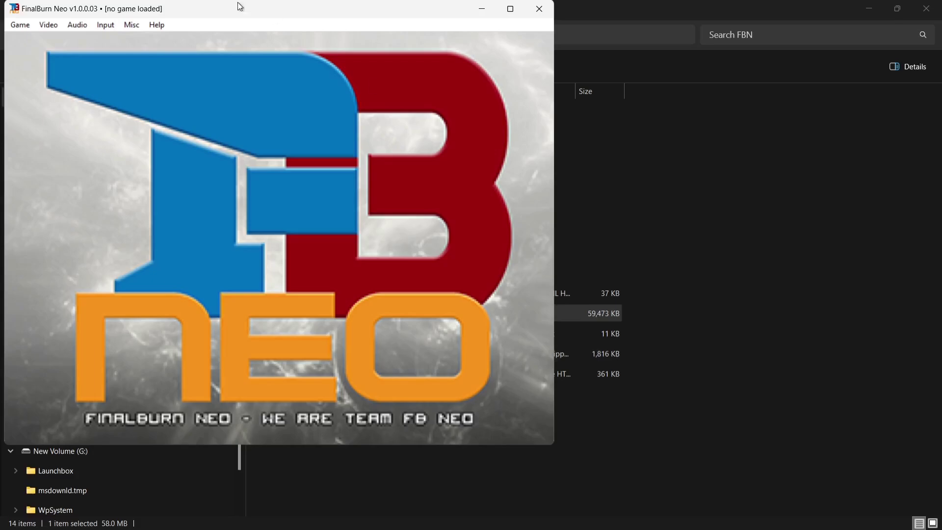
Check the new roms subfolders such as arcade and megadrive, then close FinalBurn Neo.
{"action": "left_click_drag", "start_coordinate": [238, 9], "coordinate": [588, 15]}
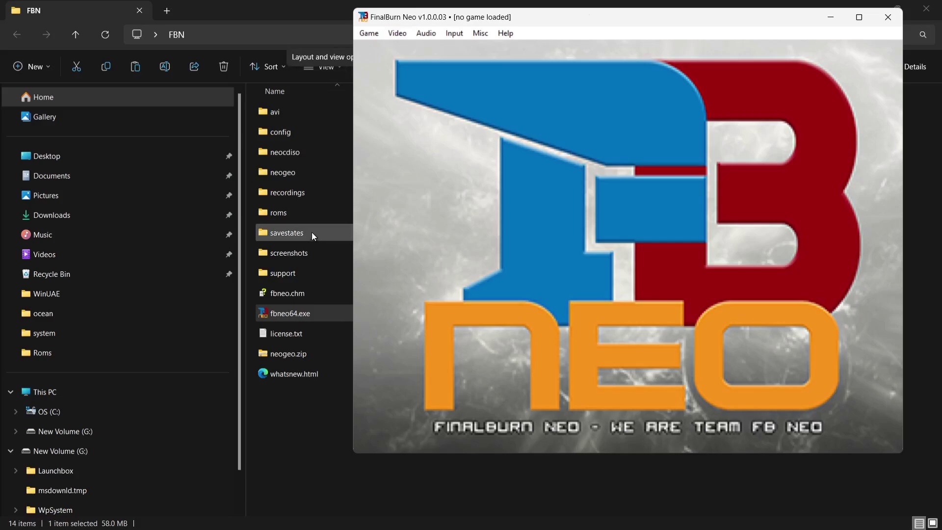
{"action": "double_click", "coordinate": [316, 216]}
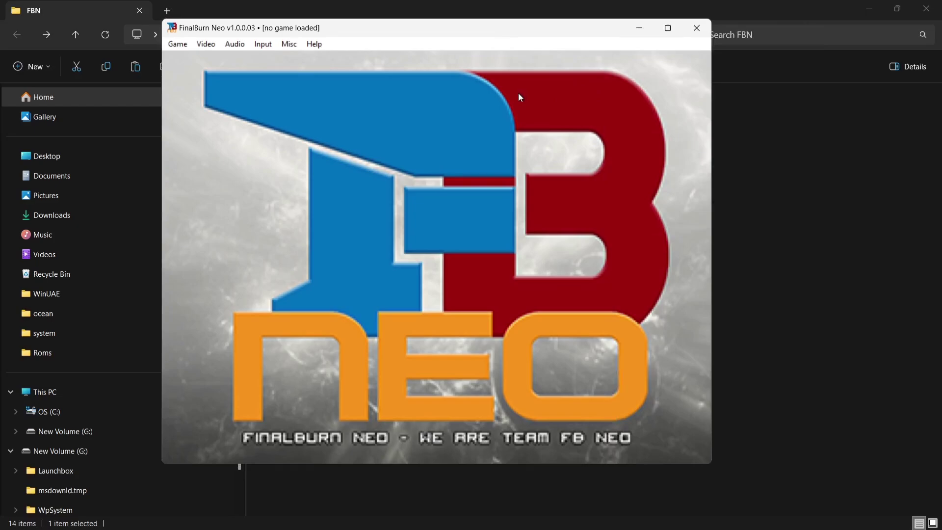
{"action": "left_click", "coordinate": [696, 28]}
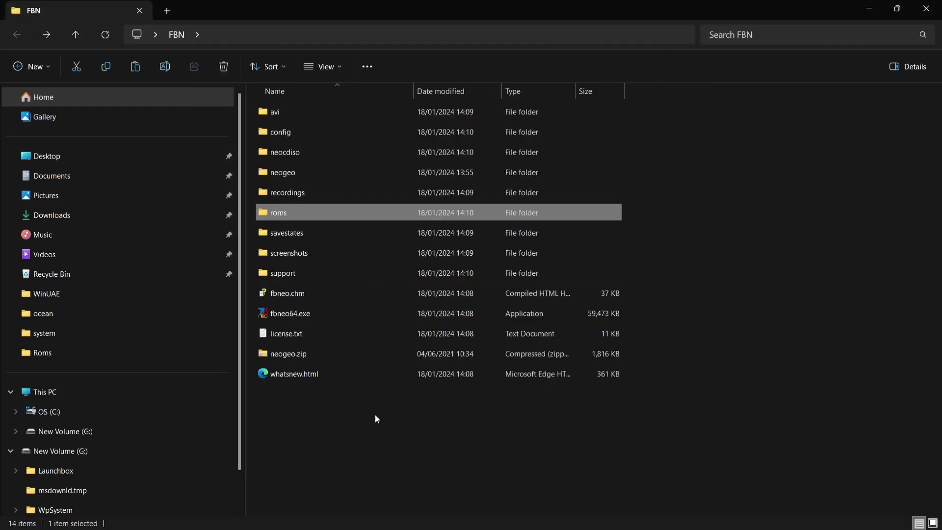
Select and copy all 126 zip files in the neogeo folder.
{"action": "double_click", "coordinate": [296, 172]}
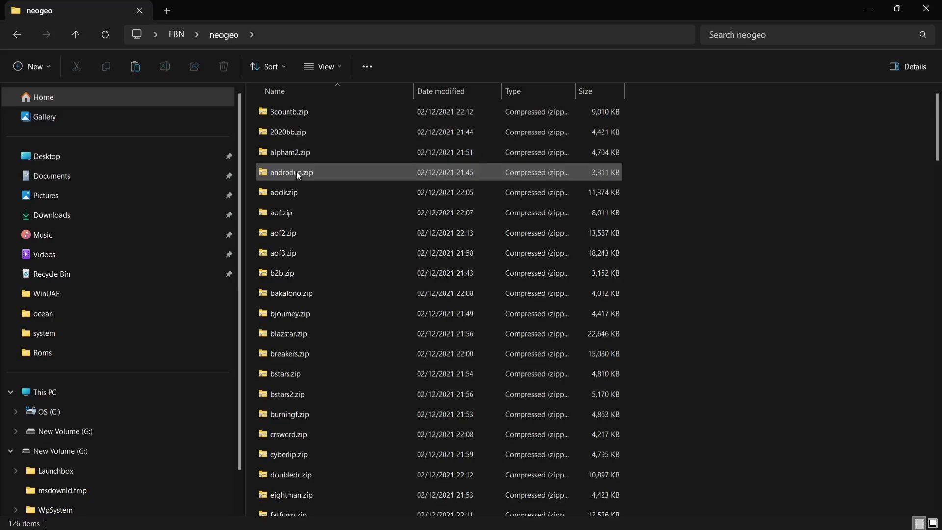
{"action": "left_click", "coordinate": [297, 172]}
{"action": "key", "text": "ctrl+a"}
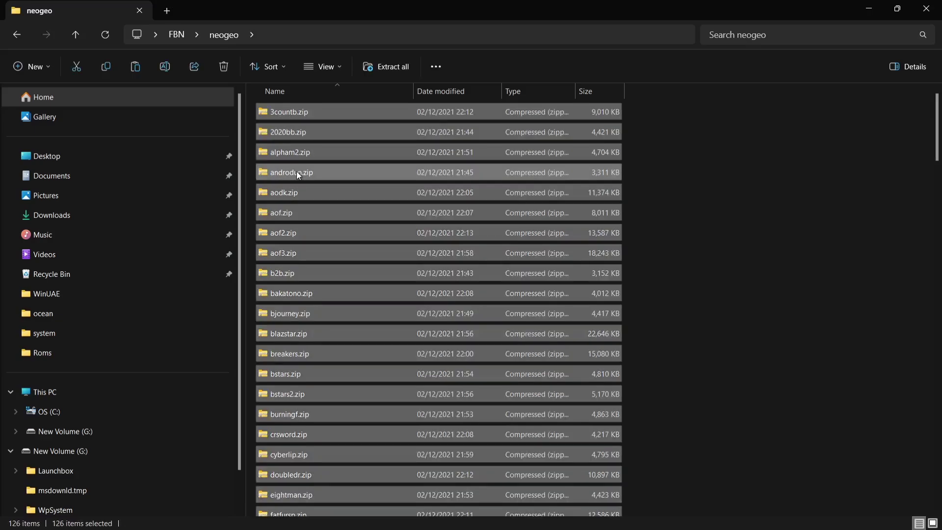
{"action": "right_click", "coordinate": [297, 172]}
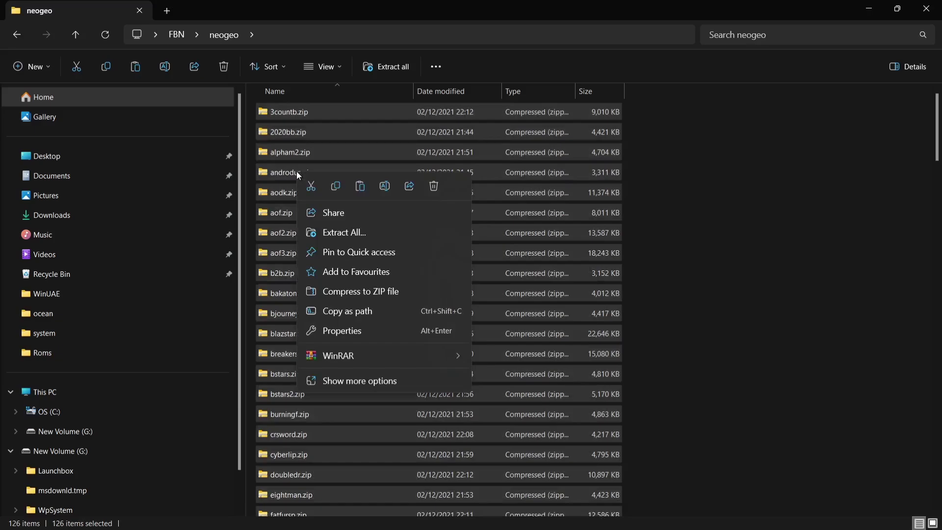
{"action": "left_click", "coordinate": [334, 189]}
Paste the zips into roms\arcade, then return to the FBN folder.
{"action": "left_click", "coordinate": [8, 37]}
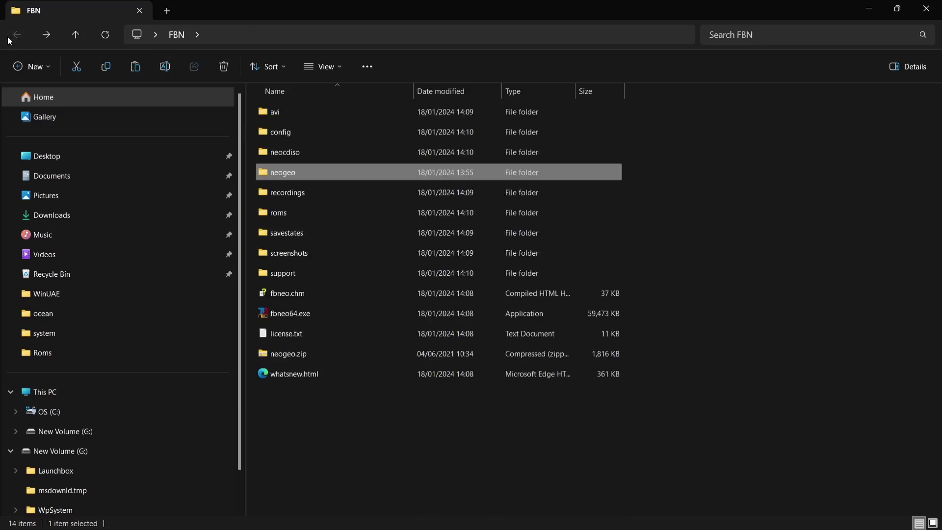
{"action": "double_click", "coordinate": [296, 213]}
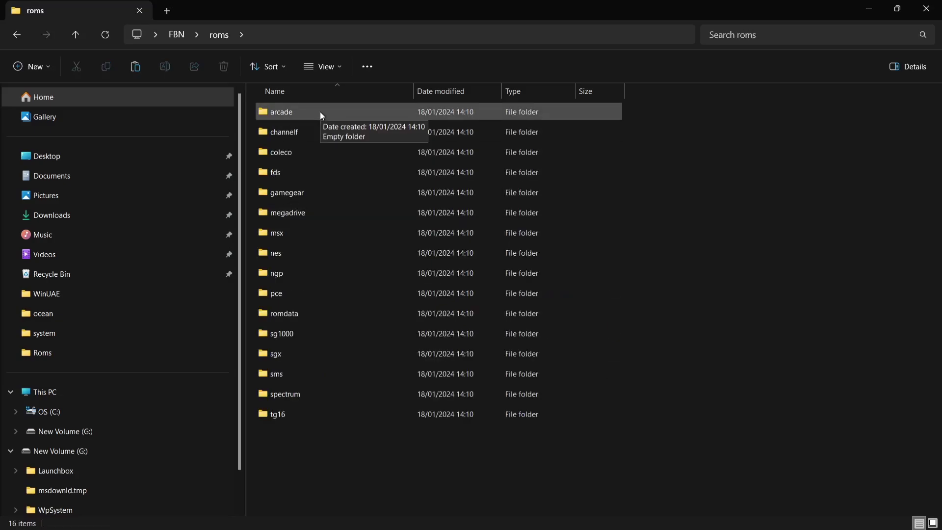
{"action": "double_click", "coordinate": [321, 114]}
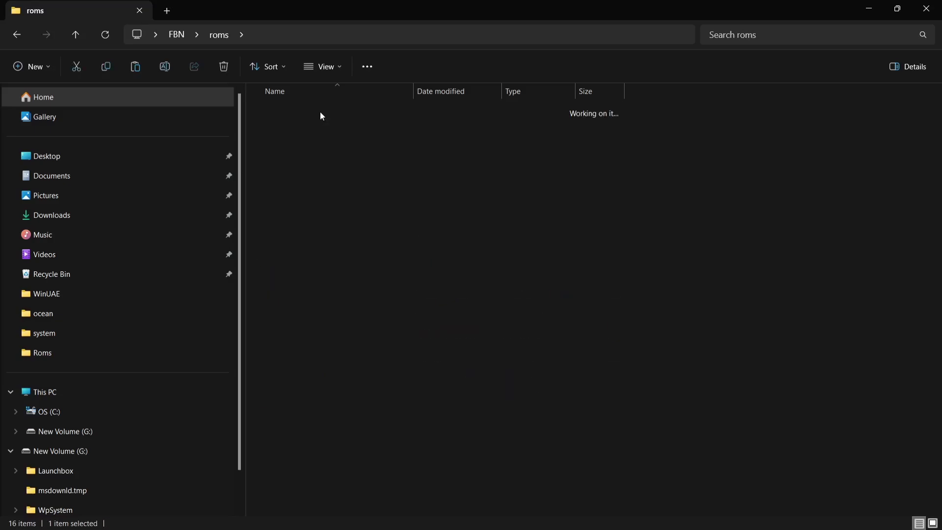
{"action": "right_click", "coordinate": [372, 222]}
{"action": "left_click", "coordinate": [383, 233]}
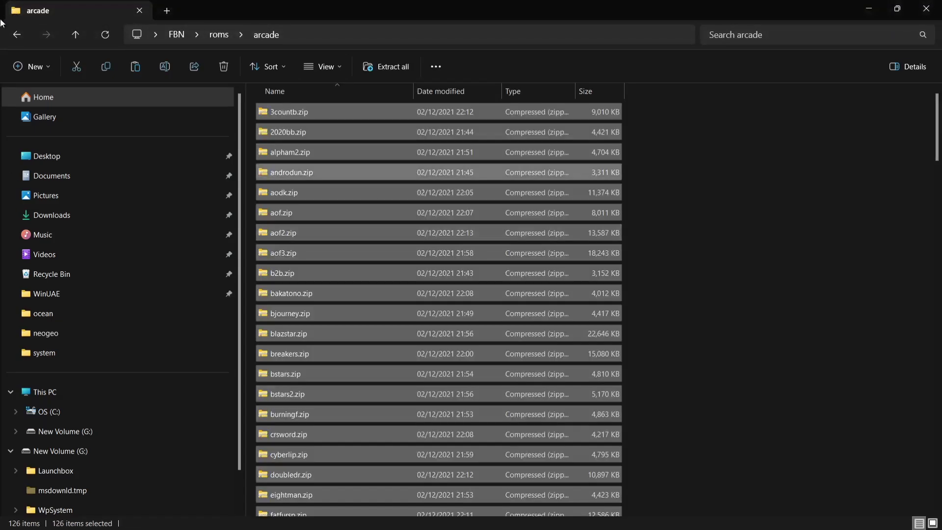
{"action": "left_click", "coordinate": [13, 41]}
{"action": "left_click", "coordinate": [13, 40]}
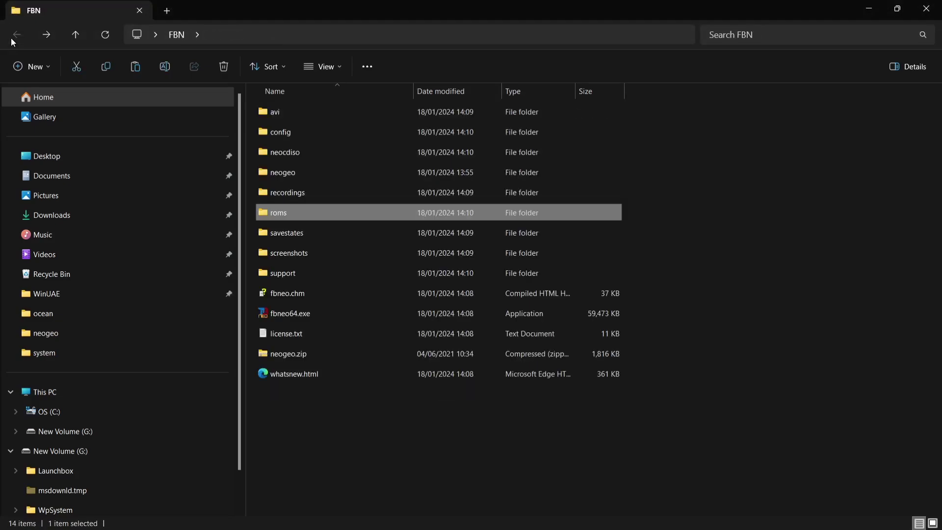
Relaunch FinalBurn Neo and open ROM Dirs settings from Game > Load game.
{"action": "left_click", "coordinate": [316, 316]}
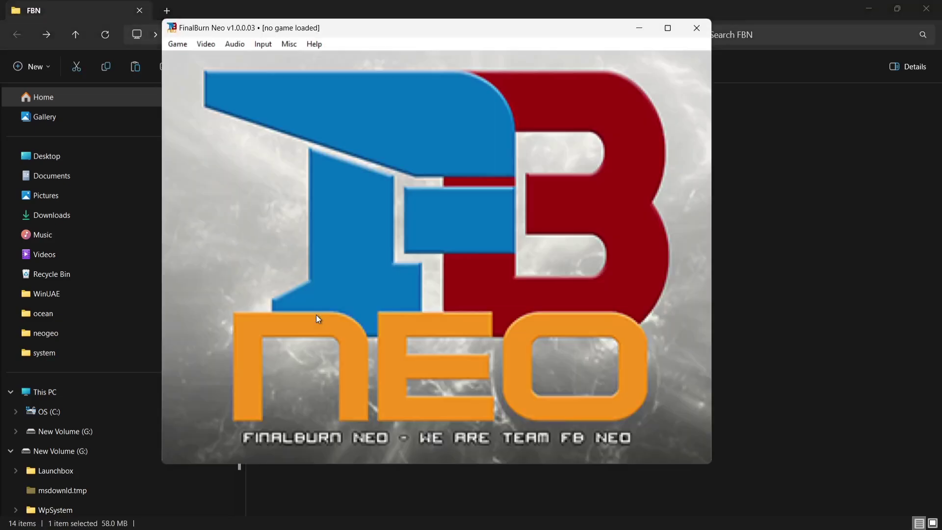
{"action": "left_click", "coordinate": [174, 45]}
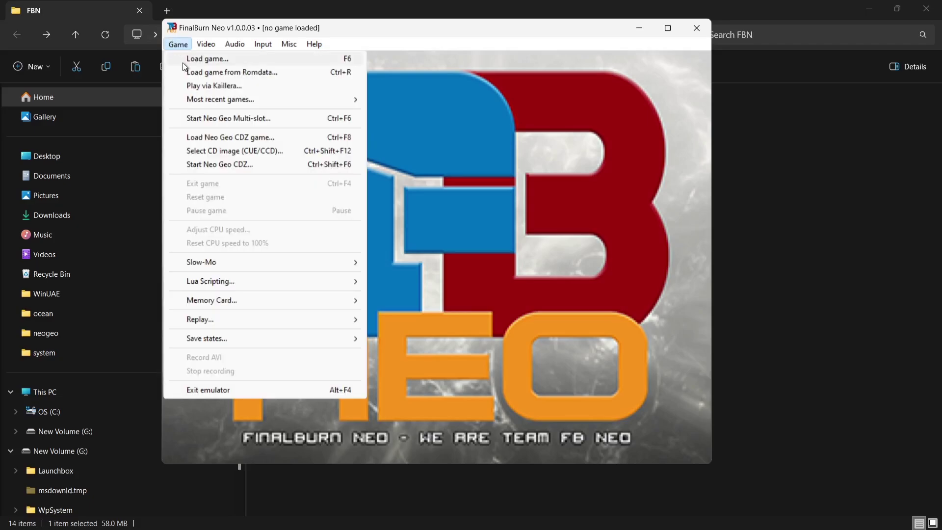
{"action": "left_click", "coordinate": [184, 61]}
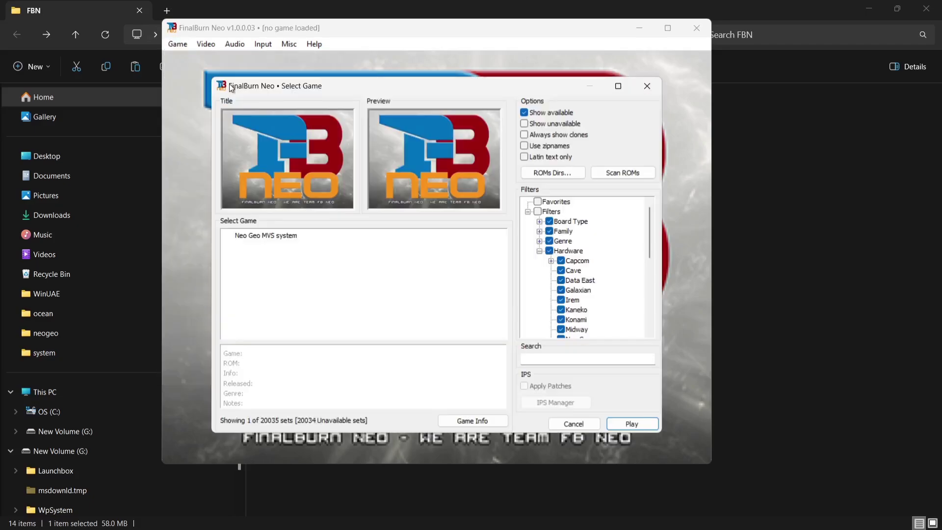
{"action": "left_click", "coordinate": [578, 172]}
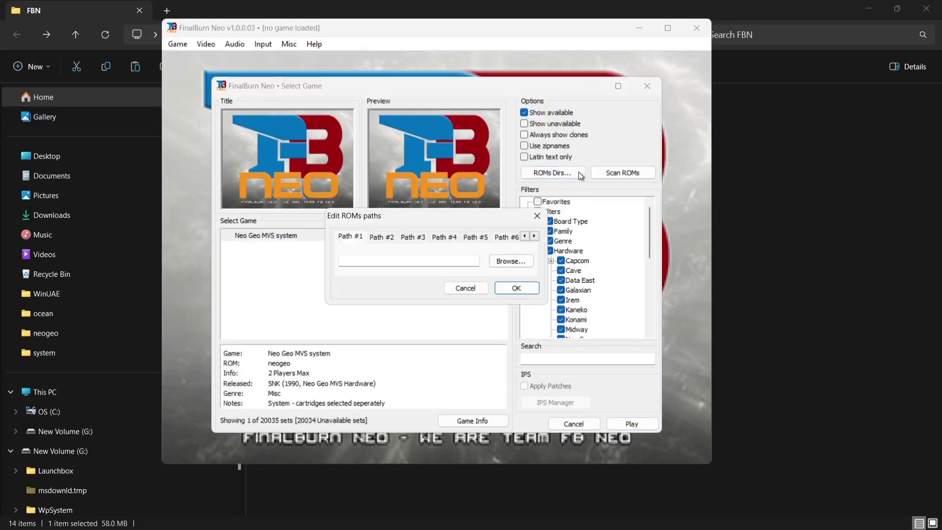
{"action": "left_click", "coordinate": [514, 263]}
Point the first ROM path at Desktop\FBN\roms\arcade and start the ROM scan.
{"action": "left_click", "coordinate": [526, 267]}
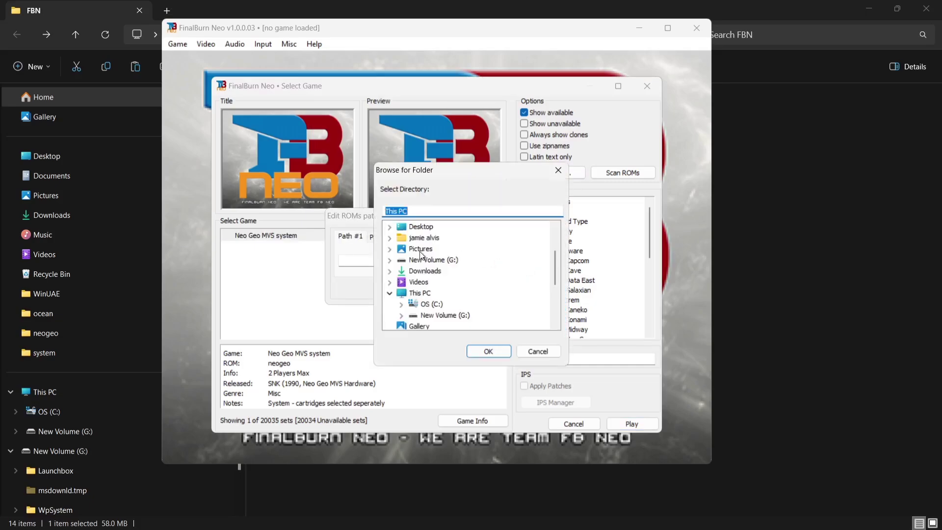
{"action": "left_click", "coordinate": [391, 227]}
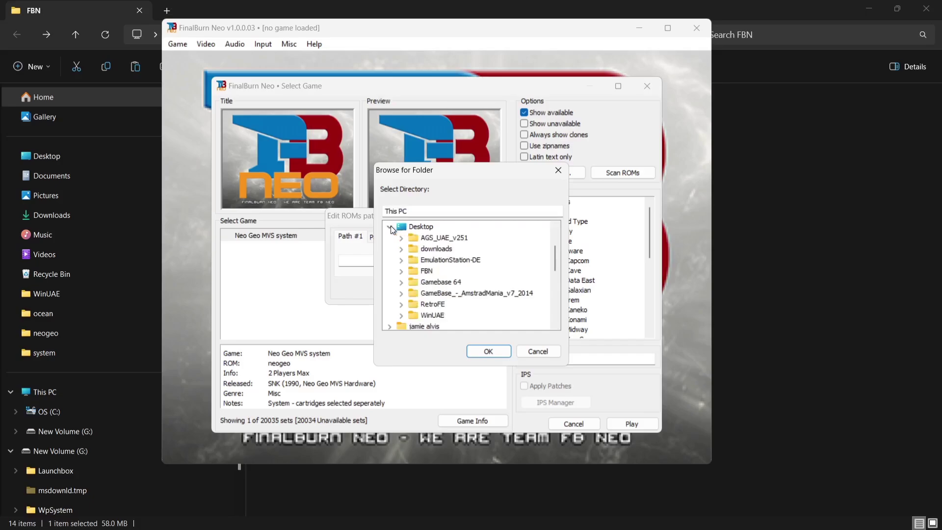
{"action": "left_click", "coordinate": [426, 270]}
{"action": "left_click", "coordinate": [400, 272]}
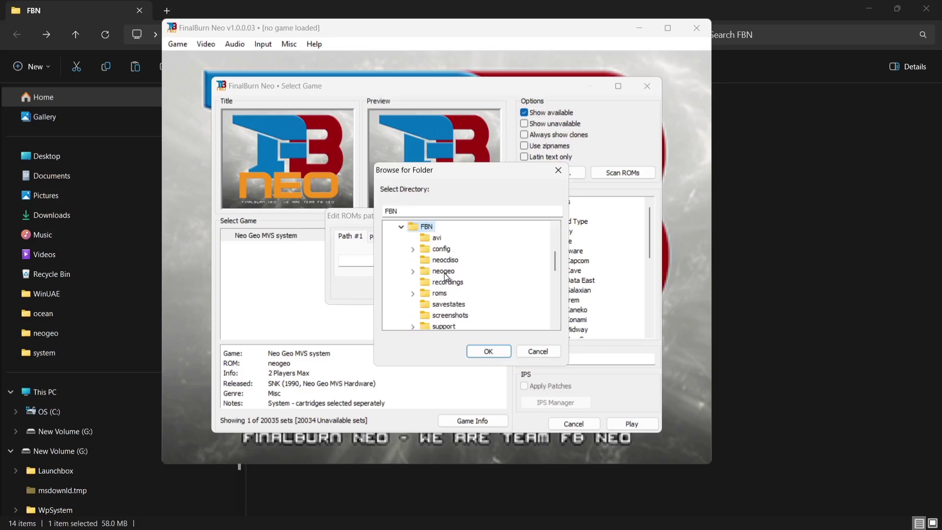
{"action": "left_click", "coordinate": [413, 293]}
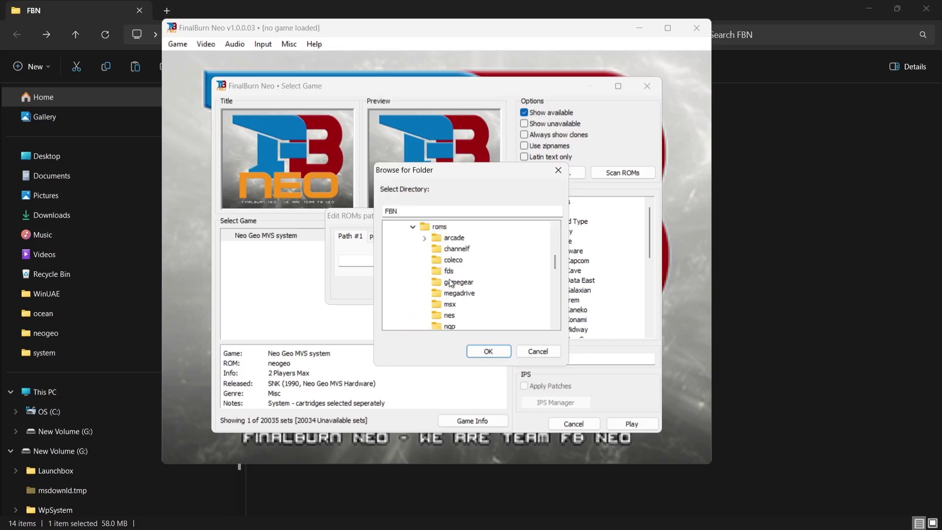
{"action": "left_click", "coordinate": [456, 238]}
{"action": "left_click", "coordinate": [488, 351]}
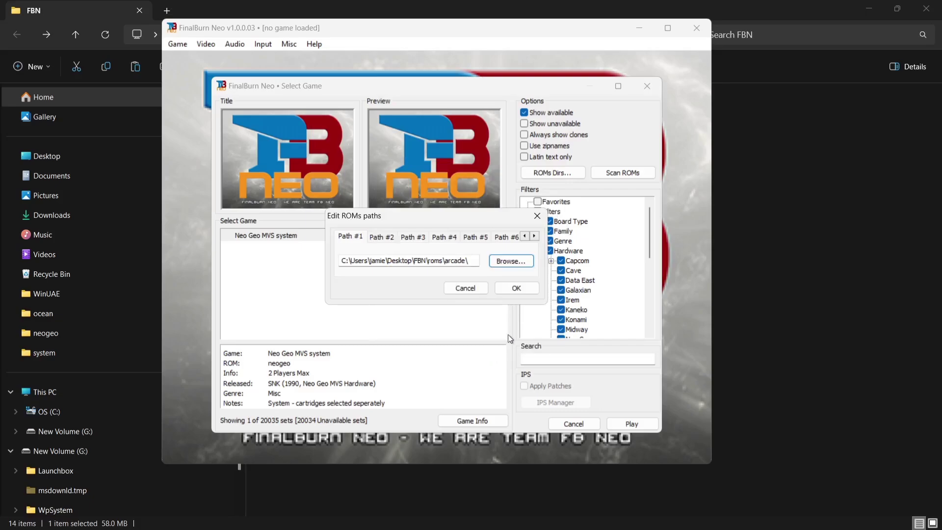
{"action": "left_click", "coordinate": [514, 294]}
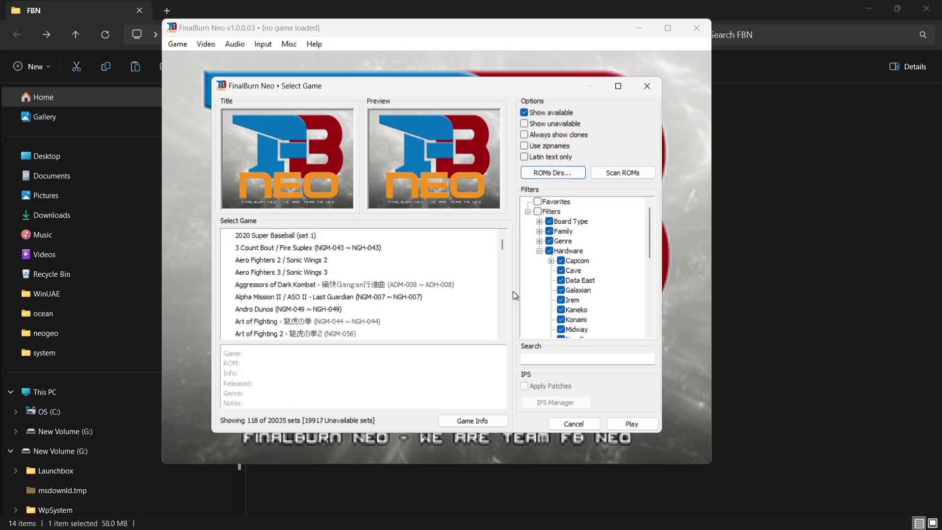
Select Art of Fighting in the scanned list to show its details (aof, SNK 1992).
{"action": "left_click", "coordinate": [314, 286]}
{"action": "left_click", "coordinate": [313, 320]}
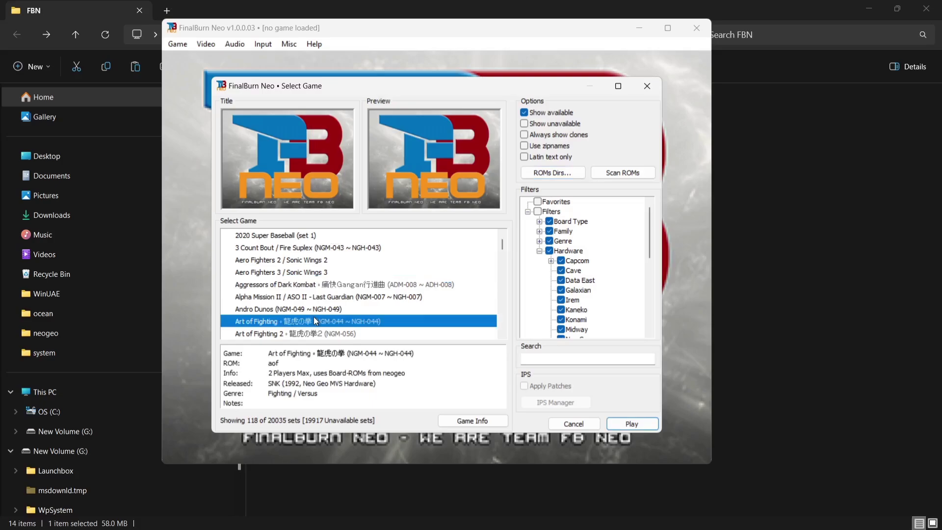
Launch Aero Fighters 2 / Sonic Wings 2 from the game list and browse the Game menu.
{"action": "double_click", "coordinate": [320, 261]}
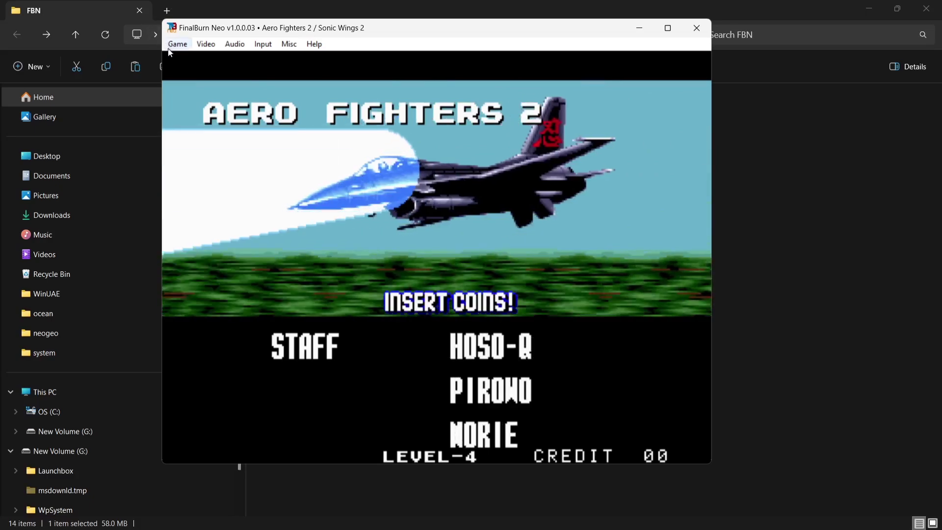
{"action": "left_click", "coordinate": [173, 47]}
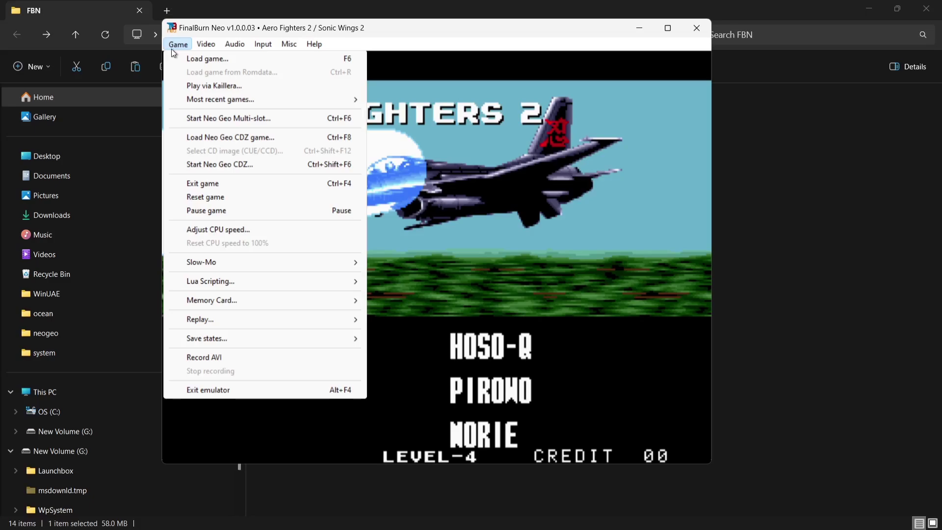
{"action": "mouse_move", "coordinate": [266, 45]}
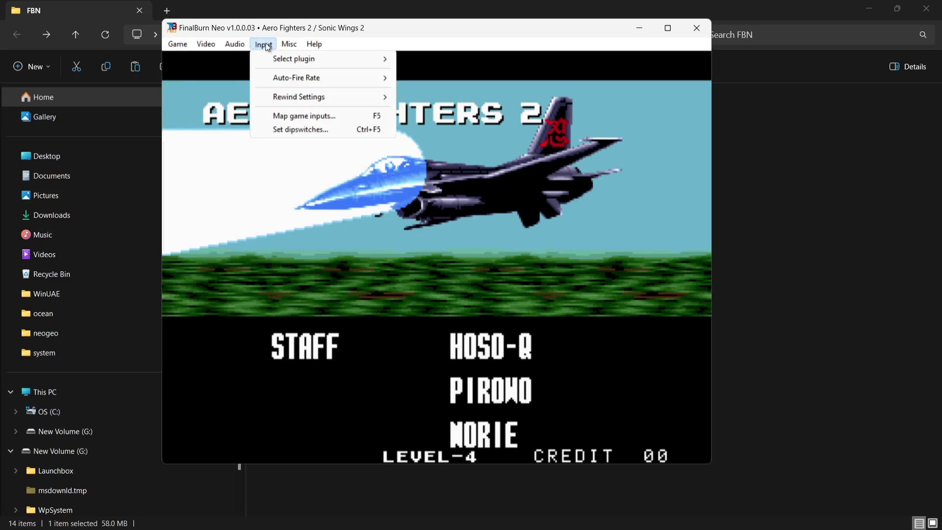
In Map Game Inputs, select Player 1 and Joystick 0, then remap P1 Coin to joystick button 6.
{"action": "left_click", "coordinate": [280, 116]}
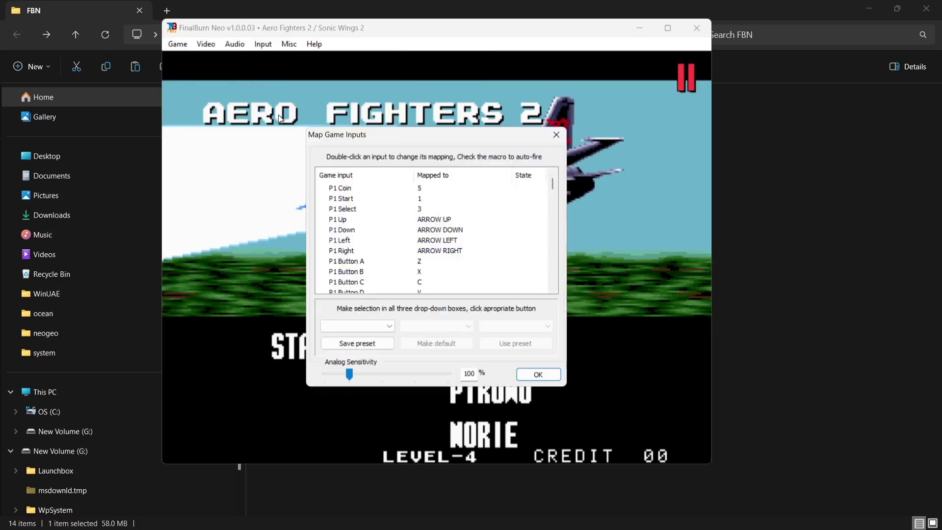
{"action": "left_click", "coordinate": [388, 325]}
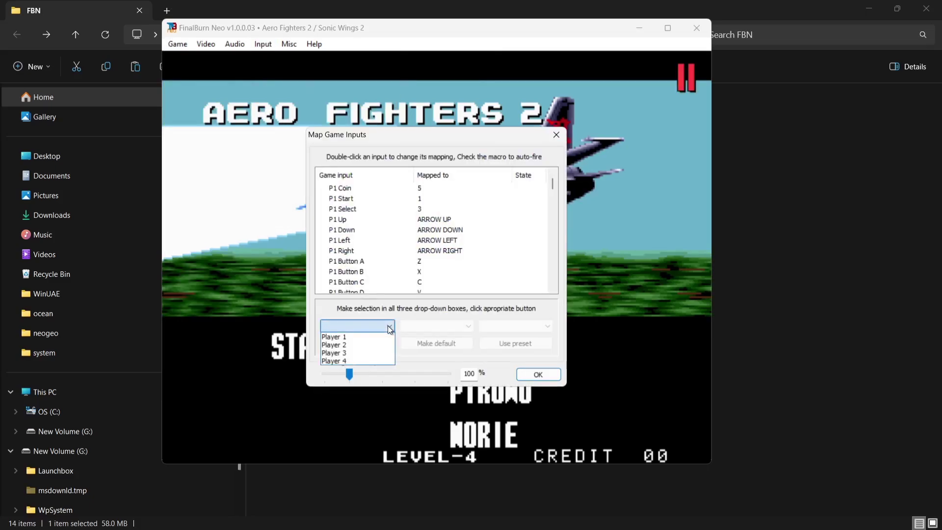
{"action": "left_click", "coordinate": [347, 338]}
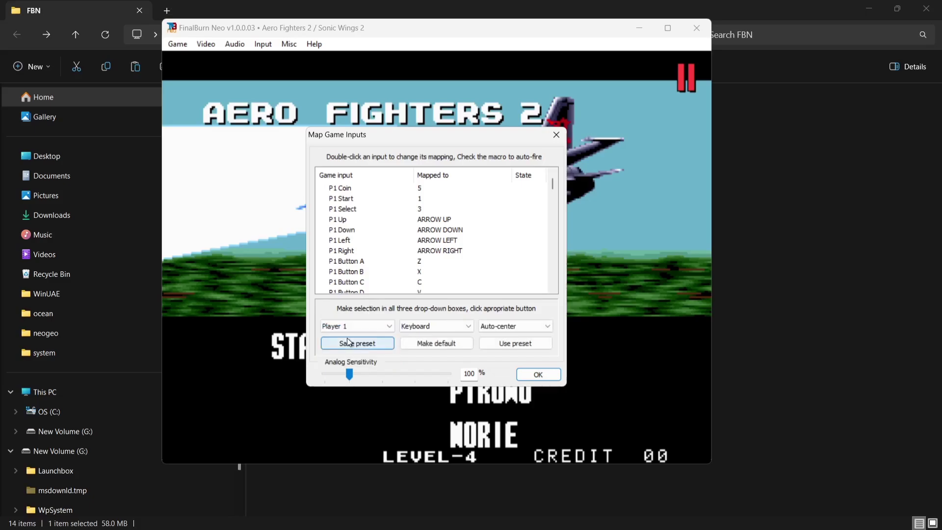
{"action": "left_click", "coordinate": [458, 331]}
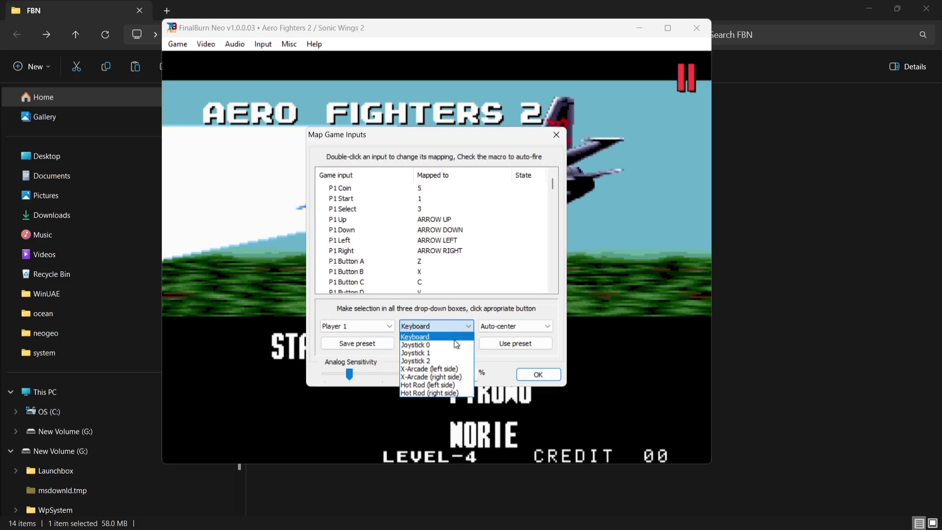
{"action": "left_click", "coordinate": [454, 343]}
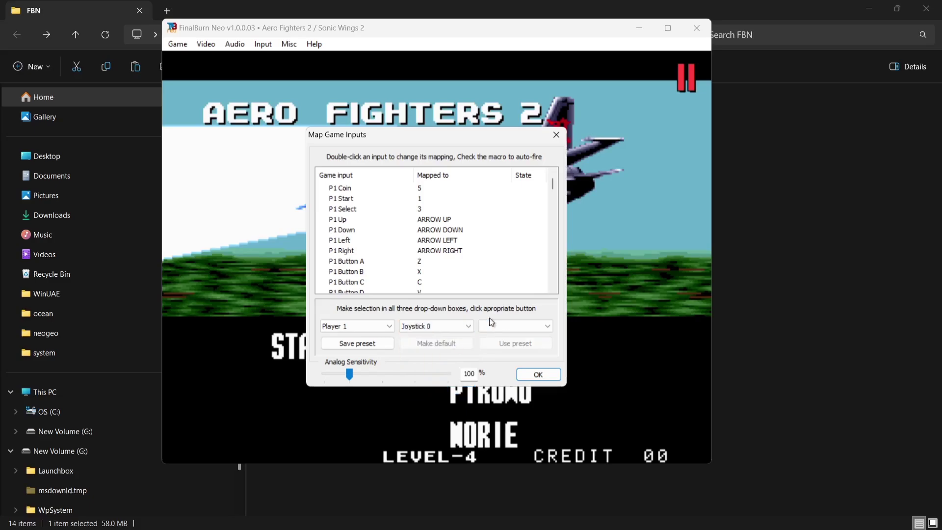
{"action": "double_click", "coordinate": [369, 191]}
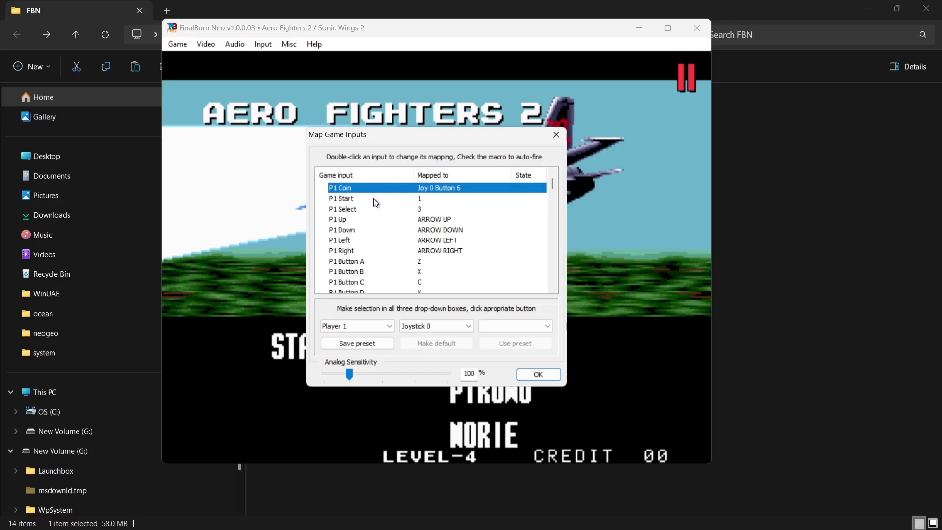
Map P1 Start, Up/Down/Left/Right, Buttons A–D and Select to Joystick 0 controls.
{"action": "double_click", "coordinate": [373, 198]}
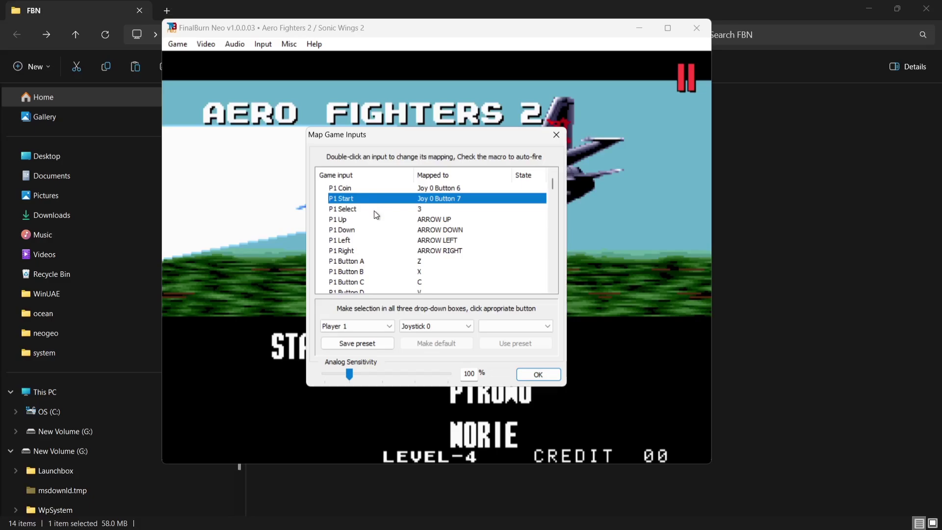
{"action": "double_click", "coordinate": [373, 219]}
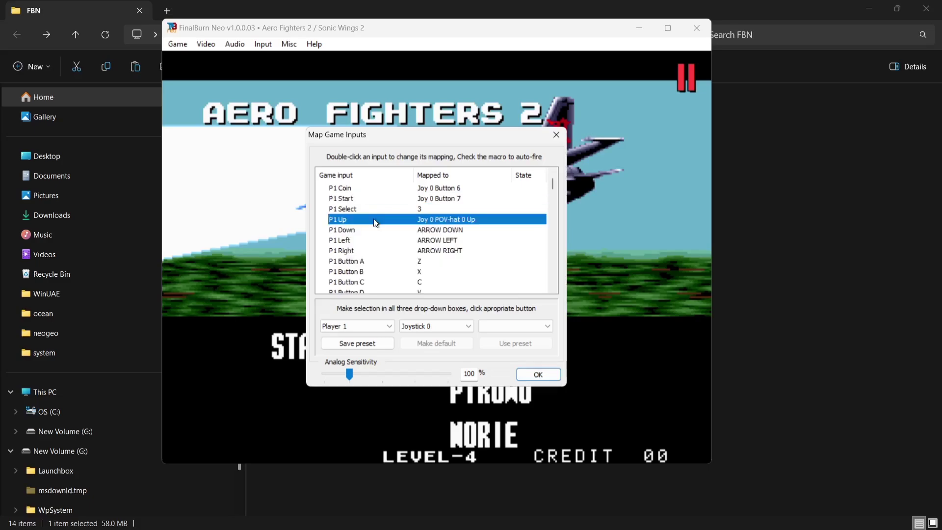
{"action": "double_click", "coordinate": [375, 231]}
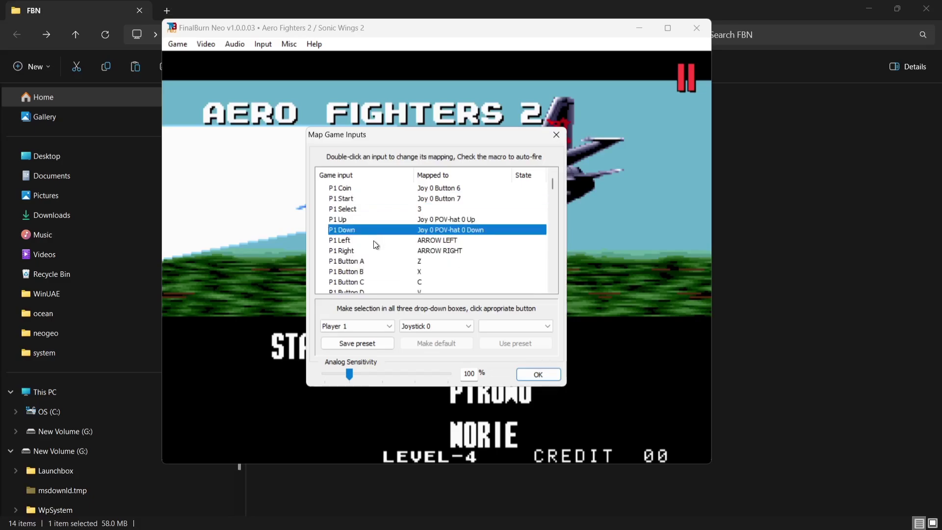
{"action": "double_click", "coordinate": [374, 241]}
{"action": "double_click", "coordinate": [371, 251]}
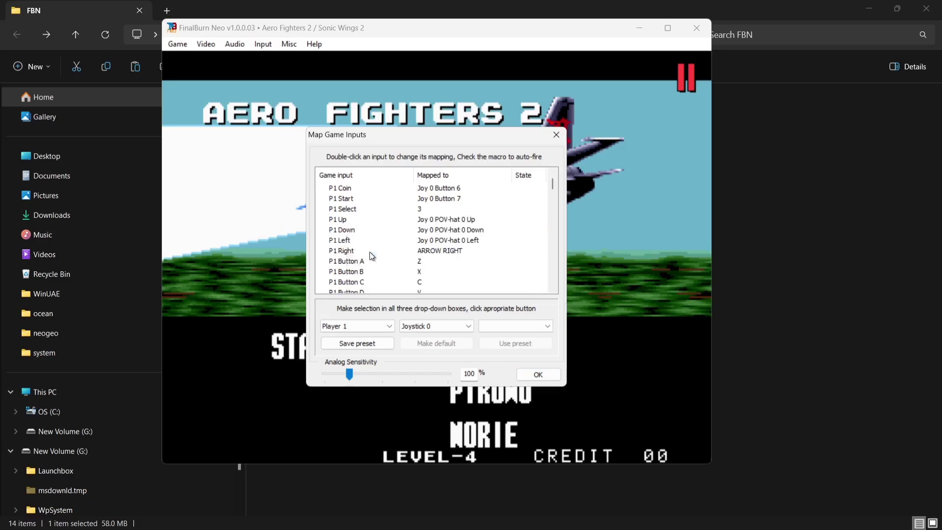
{"action": "double_click", "coordinate": [371, 262]}
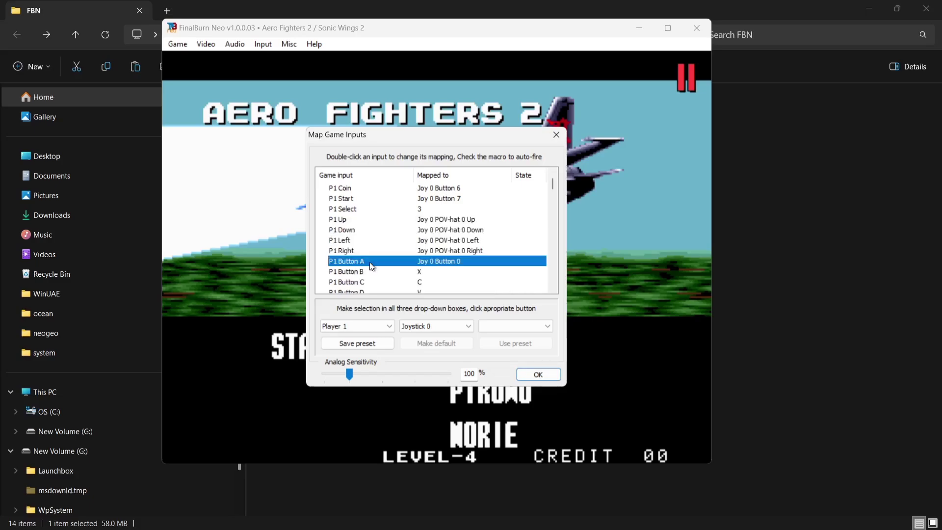
{"action": "double_click", "coordinate": [372, 271]}
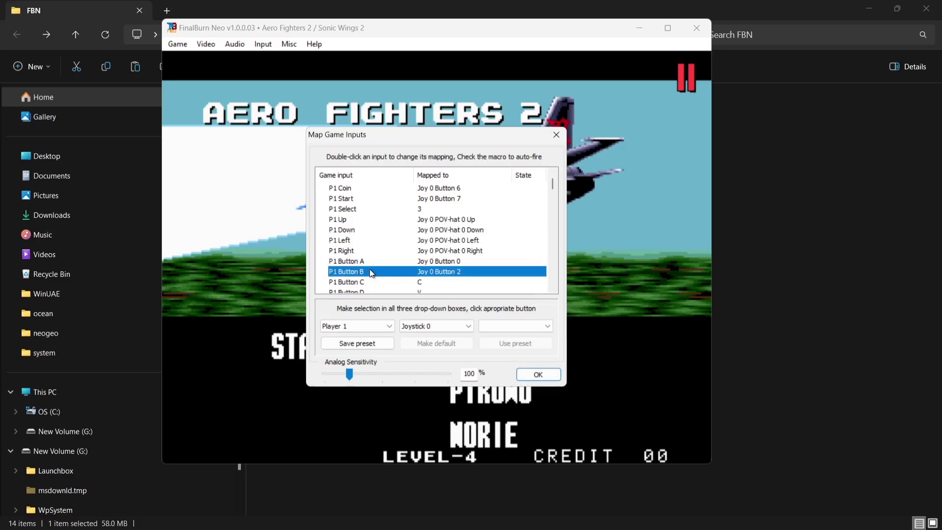
{"action": "double_click", "coordinate": [370, 283]}
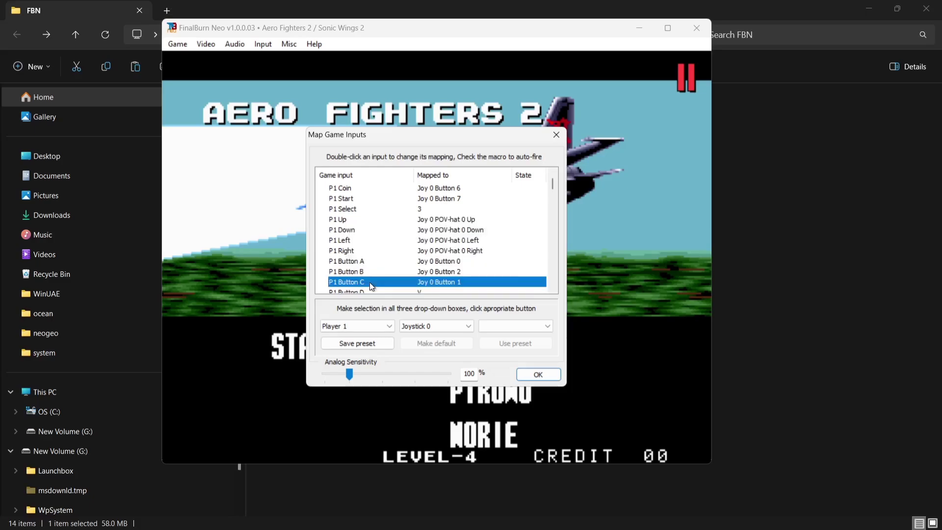
{"action": "double_click", "coordinate": [369, 291]}
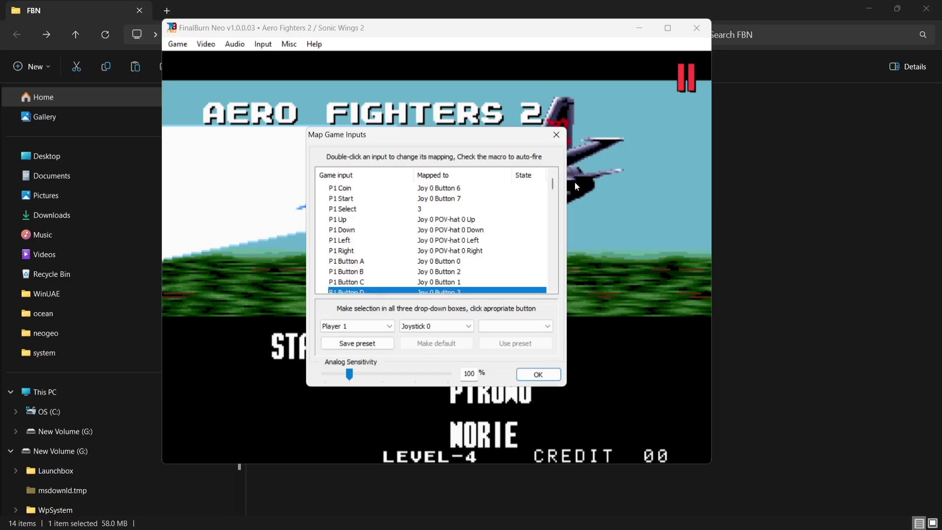
{"action": "mouse_move", "coordinate": [553, 183]}
{"action": "left_mouse_down"}
{"action": "mouse_move", "coordinate": [554, 199]}
{"action": "mouse_move", "coordinate": [554, 185]}
{"action": "left_mouse_up"}
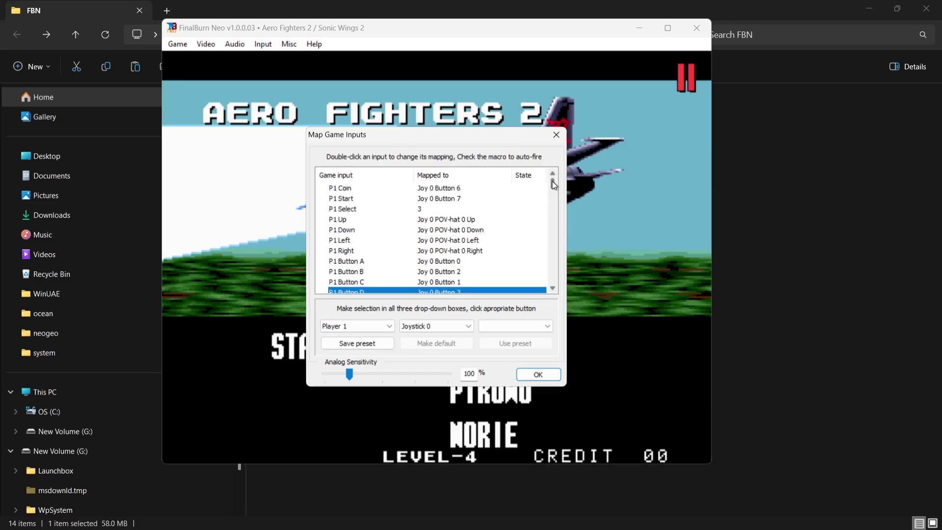
{"action": "double_click", "coordinate": [399, 209]}
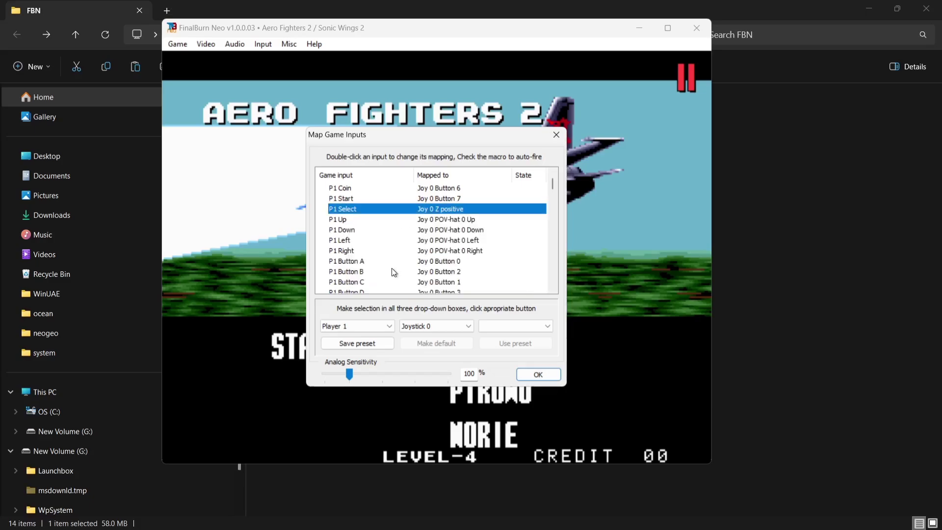
Save the mappings as the neogeo preset and close Map Game Inputs.
{"action": "left_click", "coordinate": [378, 344]}
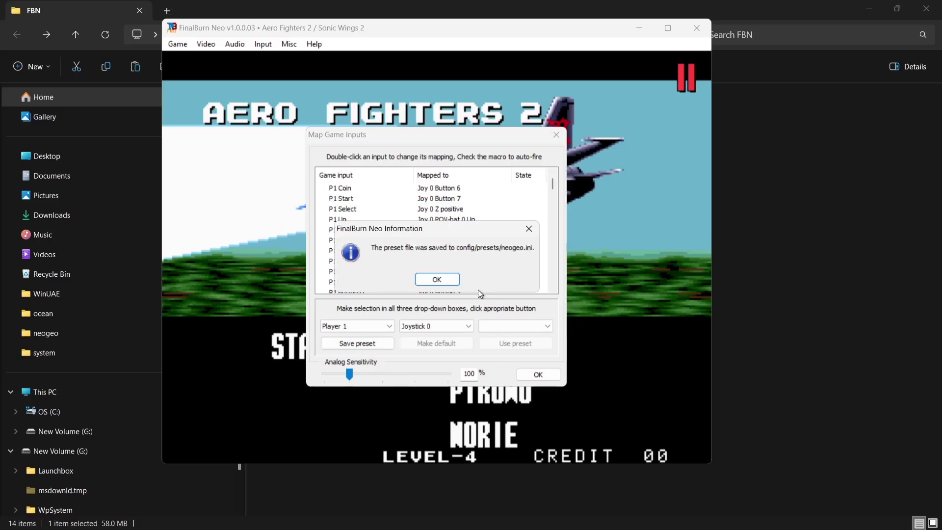
{"action": "left_click", "coordinate": [437, 280]}
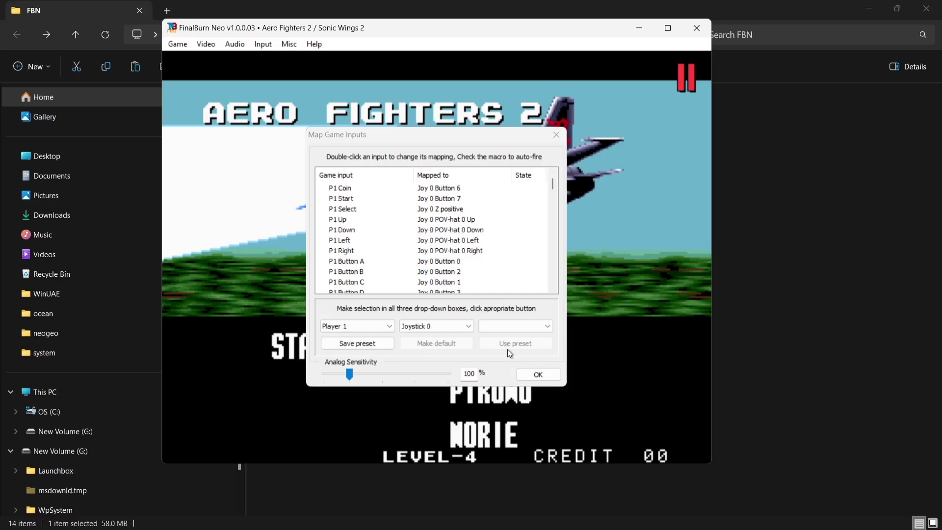
{"action": "left_click", "coordinate": [528, 376]}
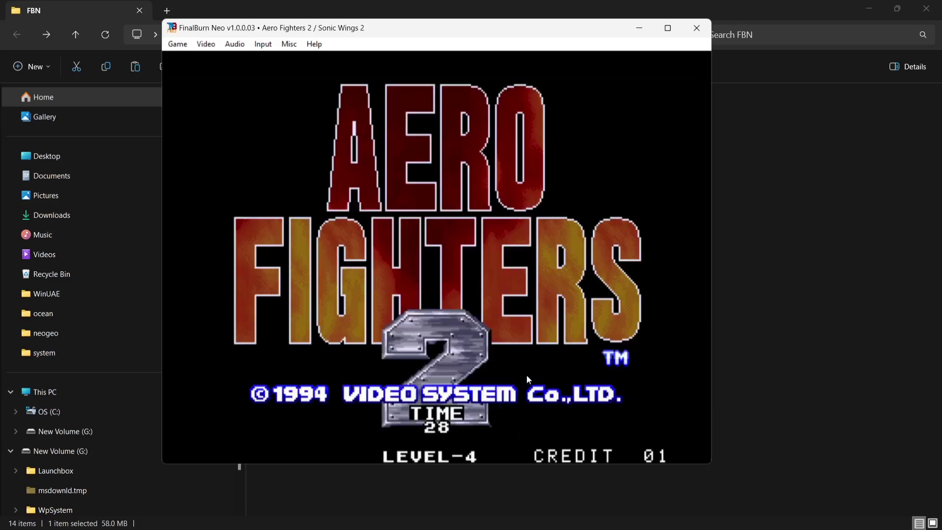
Start a one-player game, choose the F-117 plane, and add a credit.
{"action": "key", "text": "1"}
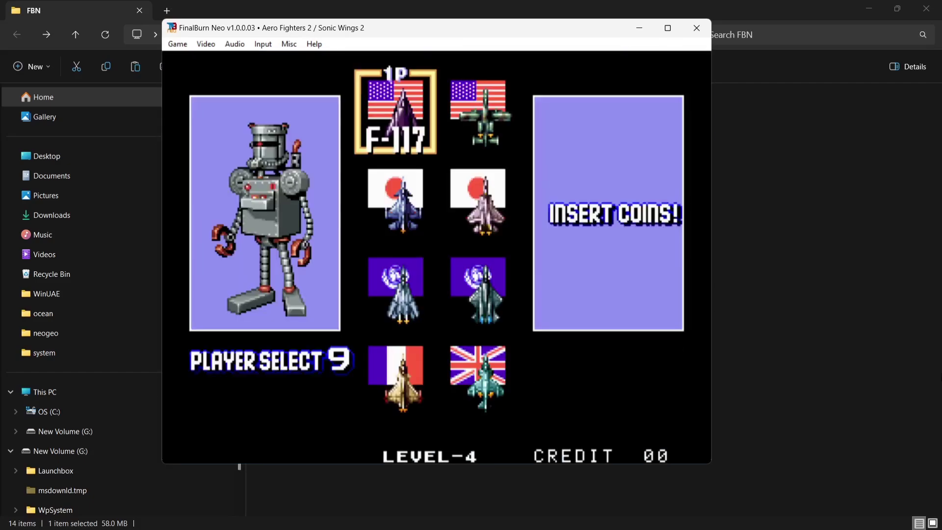
{"action": "key", "text": "Right"}
{"action": "key", "text": "Left"}
{"action": "key", "text": "z"}
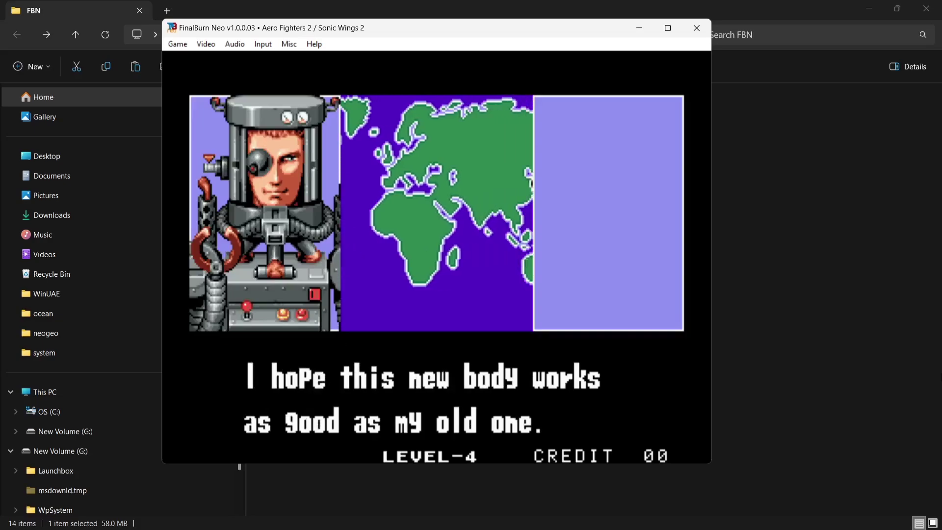
{"action": "key", "text": "5"}
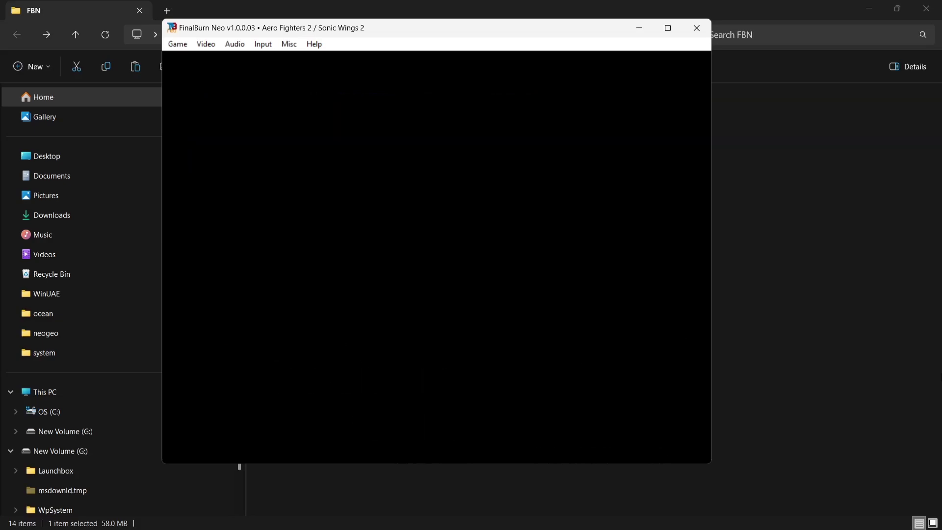
Fly the F-117 through the opening stage, firing and weaving left and right.
{"action": "key", "text": "z"}
{"action": "key", "text": "z"}
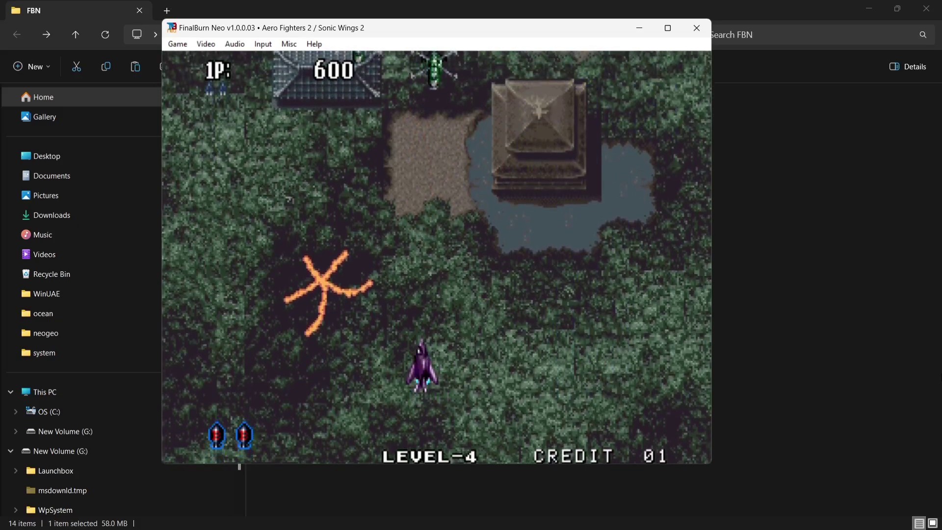
{"action": "key", "text": "z"}
{"action": "key", "text": "z"}
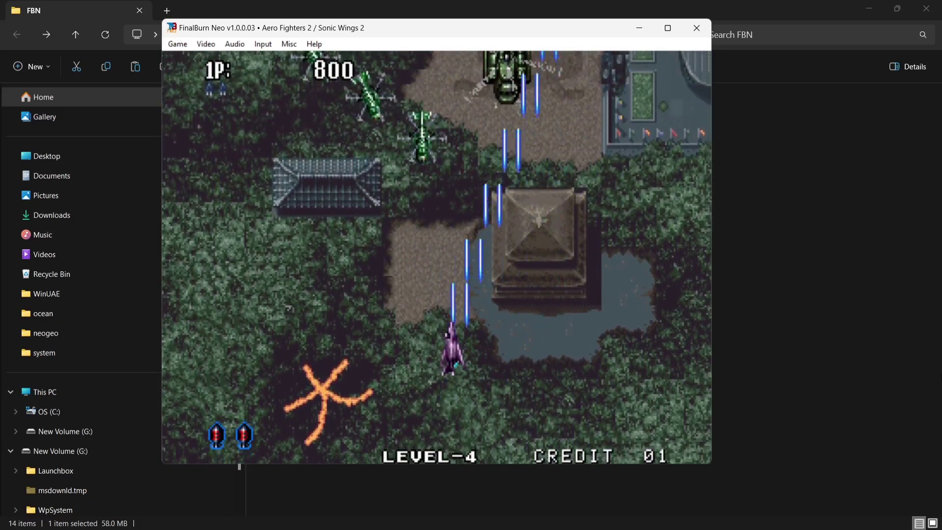
{"action": "key", "text": "z"}
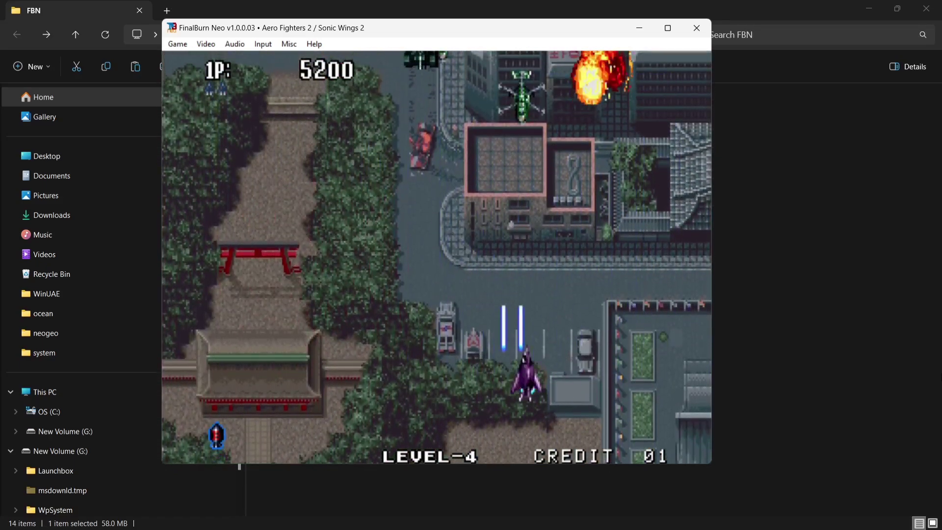
{"action": "key", "text": "z"}
{"action": "key", "text": "Right"}
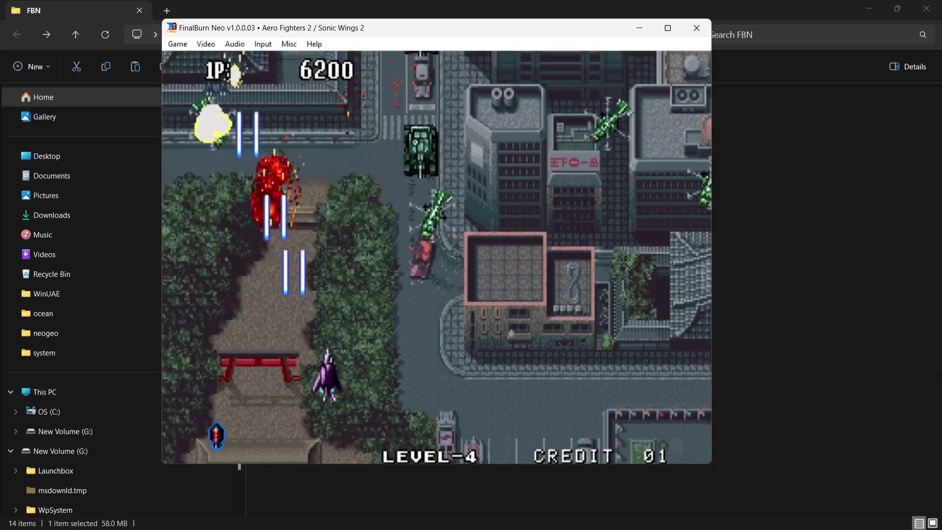
{"action": "key", "text": "z"}
{"action": "key", "text": "Right"}
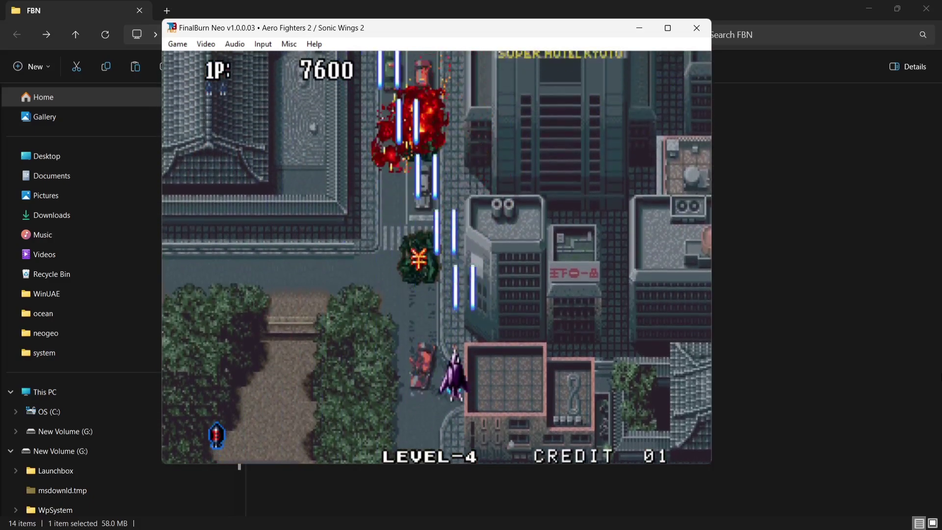
{"action": "key", "text": "Left"}
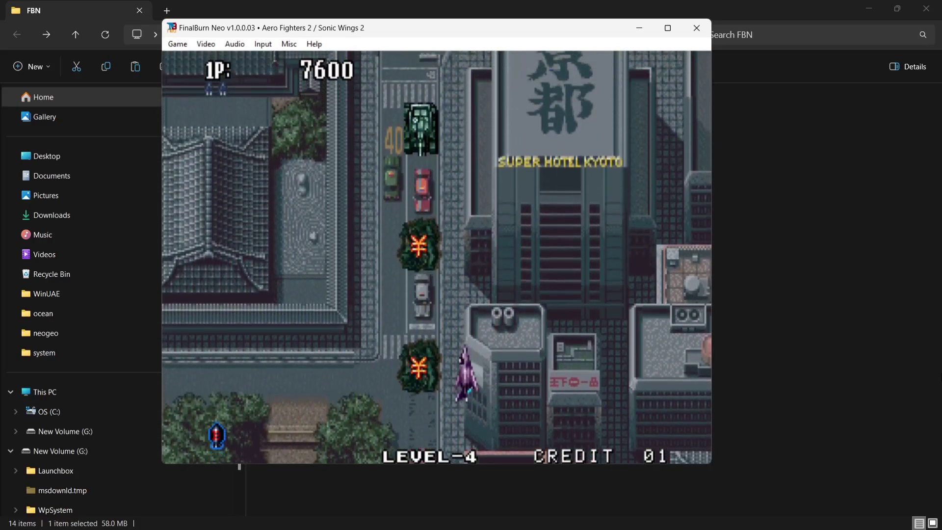
{"action": "key", "text": "z"}
{"action": "key", "text": "Right"}
Fire the wide beam attack and dodge enemies while steering across the road.
{"action": "key", "text": "z"}
{"action": "key", "text": "x"}
{"action": "key", "text": "Left"}
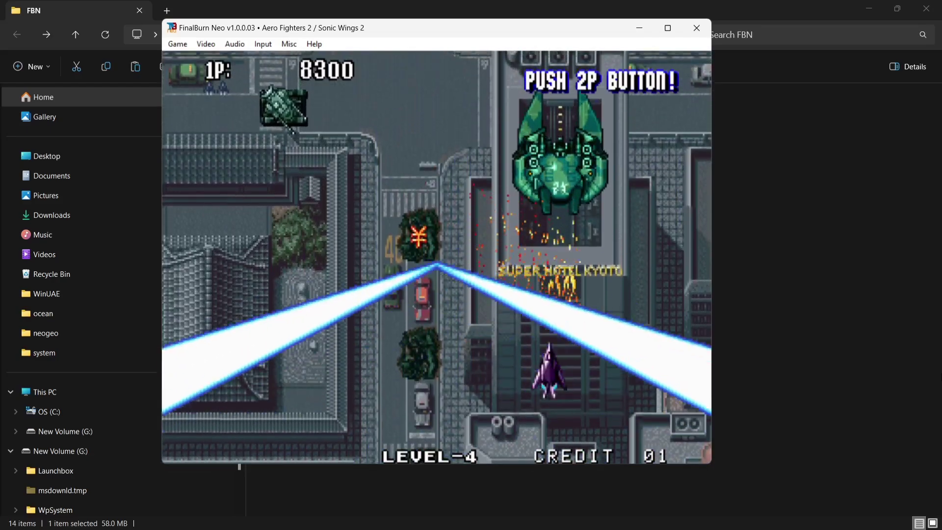
{"action": "key", "text": "Right"}
{"action": "key", "text": "z"}
{"action": "key", "text": "Left"}
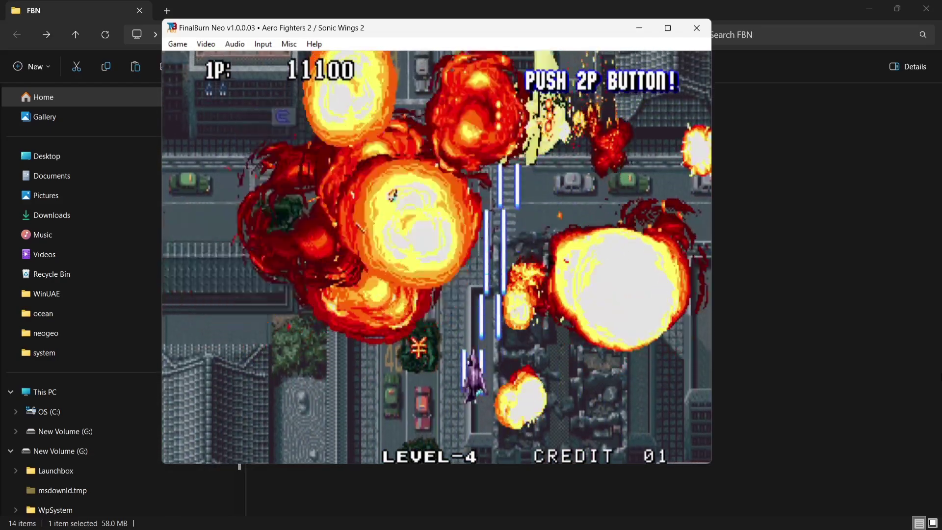
{"action": "key", "text": "z"}
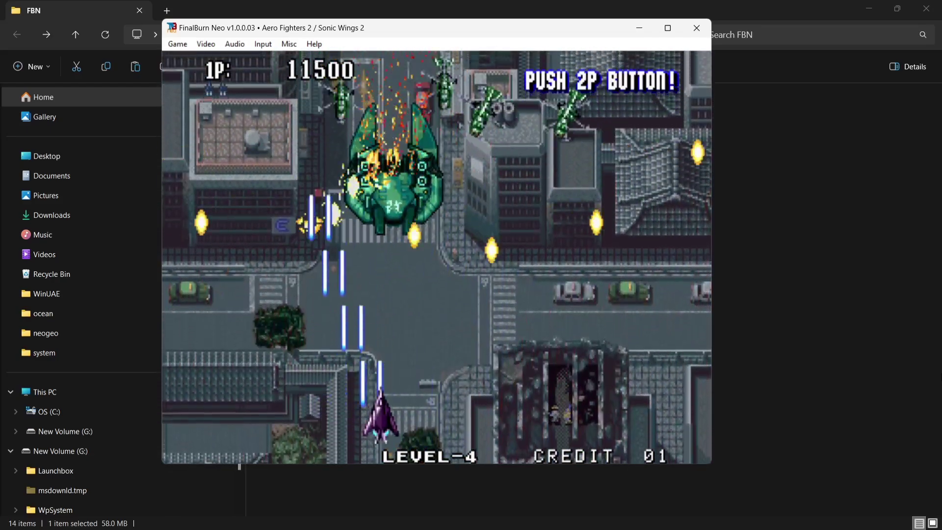
{"action": "key", "text": "Left"}
{"action": "key", "text": "Right"}
{"action": "key", "text": "Up"}
{"action": "key", "text": "Right"}
{"action": "key", "text": "Up"}
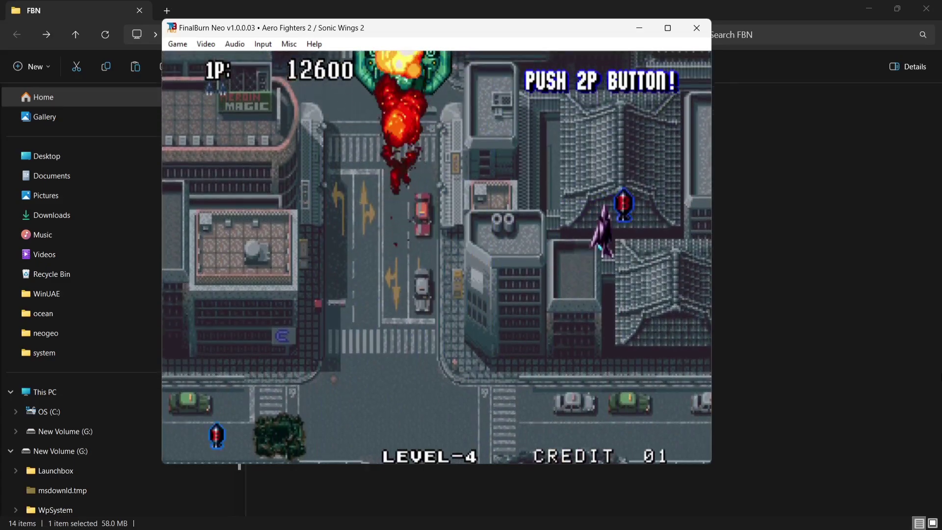
{"action": "key", "text": "Left"}
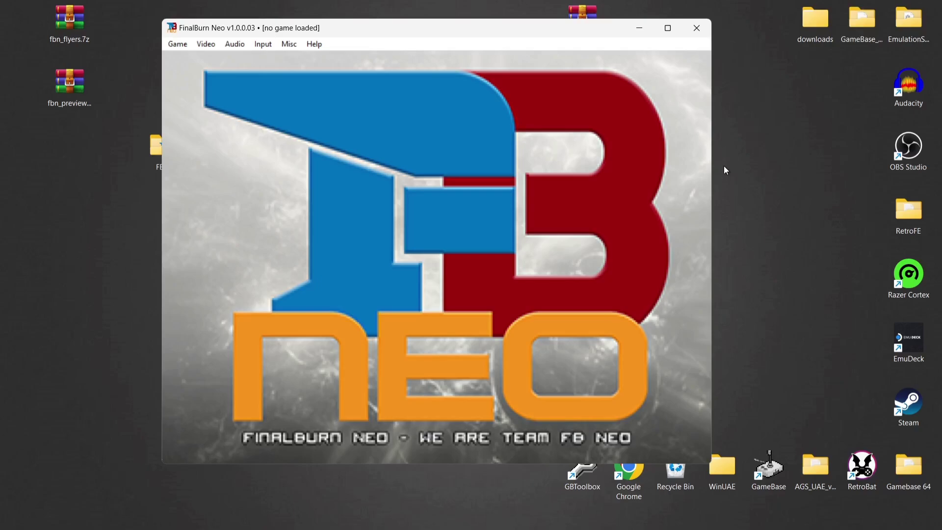
Select Aero Fighters 2 / Sonic Wings 2 in Game > Load game, after glancing at the Chrome forum page.
{"action": "left_click", "coordinate": [178, 44]}
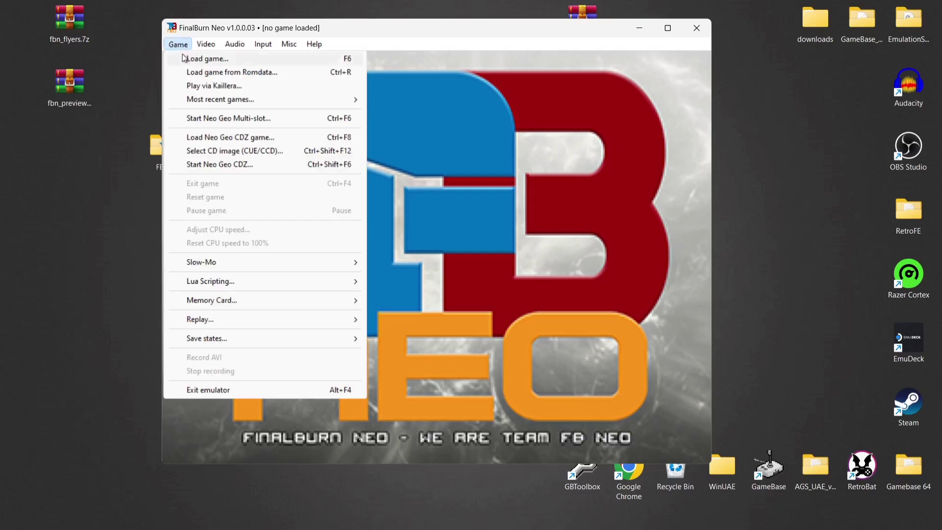
{"action": "left_click", "coordinate": [182, 58]}
{"action": "left_click", "coordinate": [305, 261]}
{"action": "left_click", "coordinate": [314, 320]}
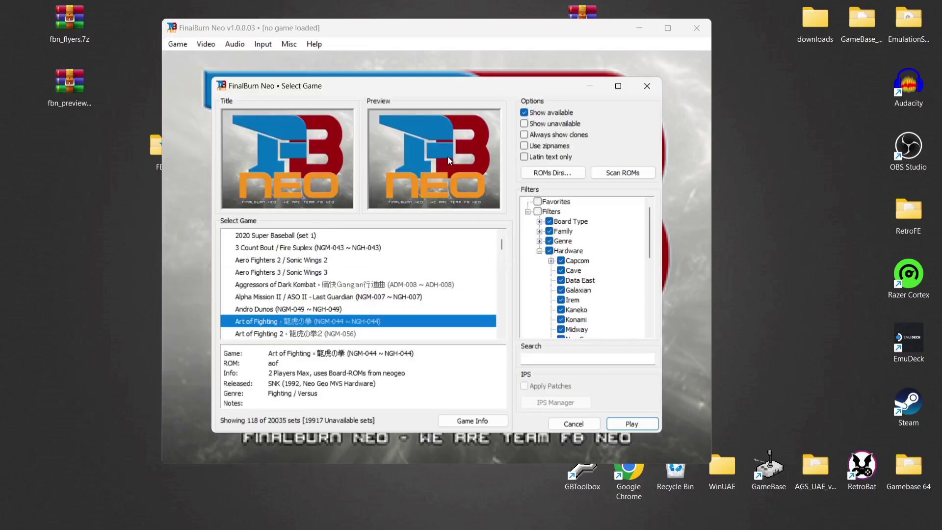
{"action": "left_click", "coordinate": [326, 259]}
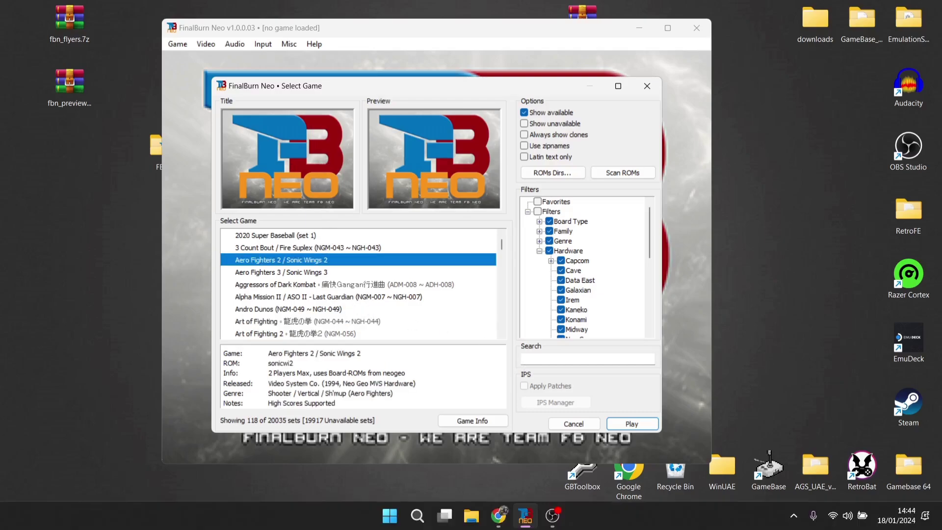
{"action": "left_click", "coordinate": [498, 516]}
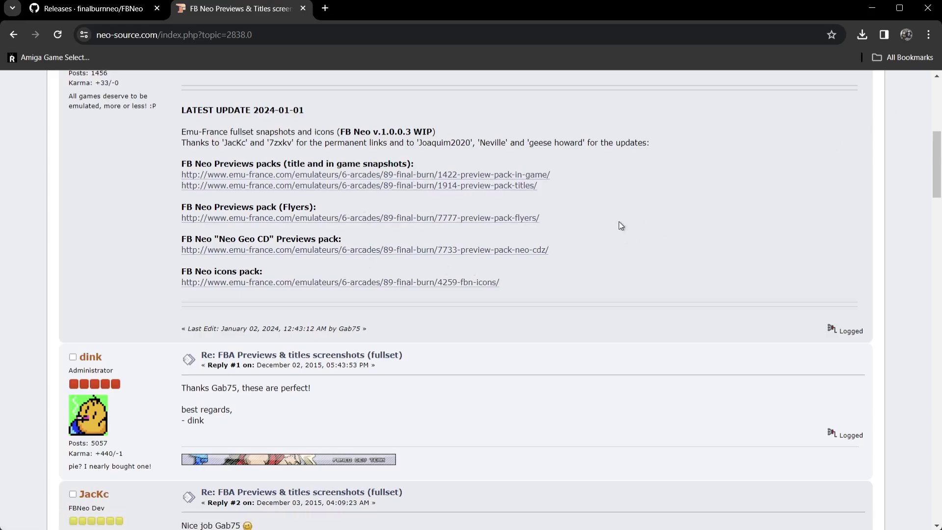
{"action": "left_click", "coordinate": [870, 8]}
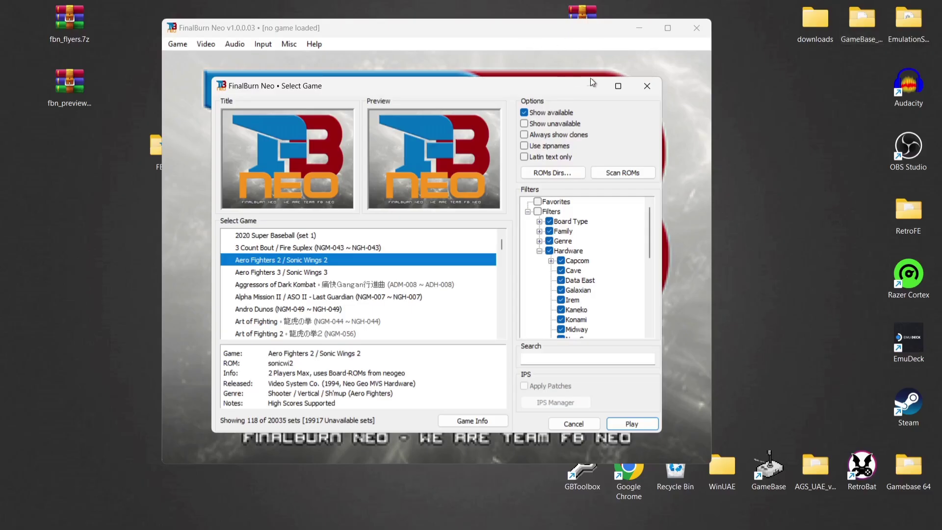
Close Select Game and drag the icons folder out of FBN1000WIP_icons.7z onto the desktop.
{"action": "left_click", "coordinate": [646, 86]}
{"action": "left_click_drag", "start_coordinate": [467, 28], "coordinate": [724, 59]}
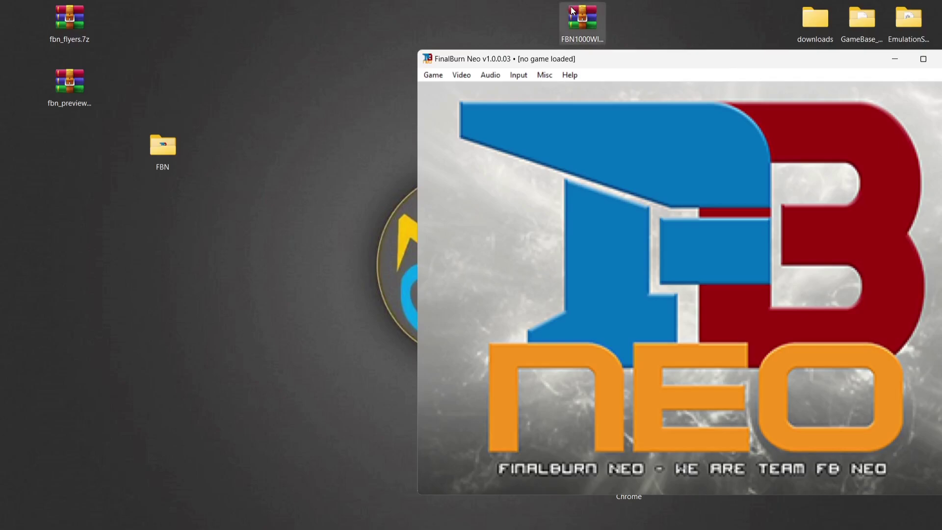
{"action": "left_click_drag", "start_coordinate": [583, 22], "coordinate": [177, 49]}
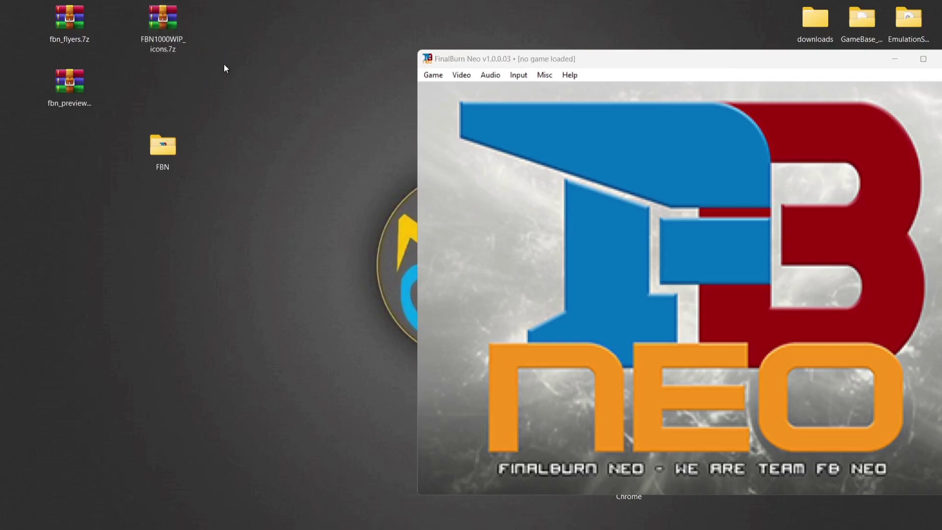
{"action": "double_click", "coordinate": [172, 28]}
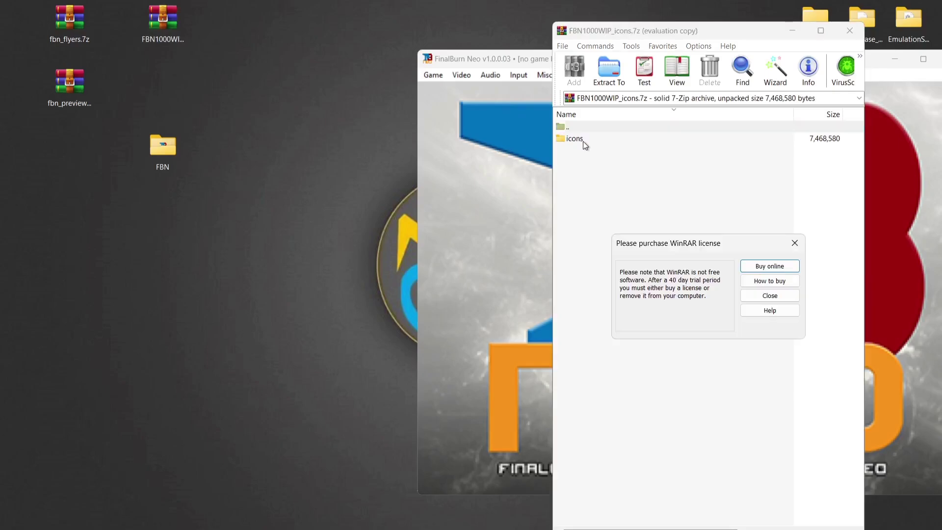
{"action": "left_click", "coordinate": [771, 295]}
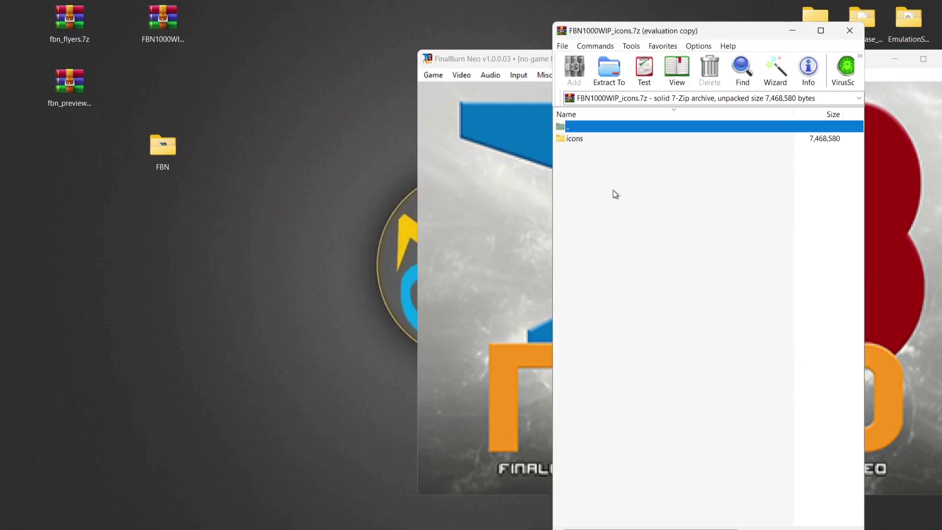
{"action": "left_click", "coordinate": [572, 140]}
{"action": "left_click_drag", "start_coordinate": [254, 175], "coordinate": [255, 176]}
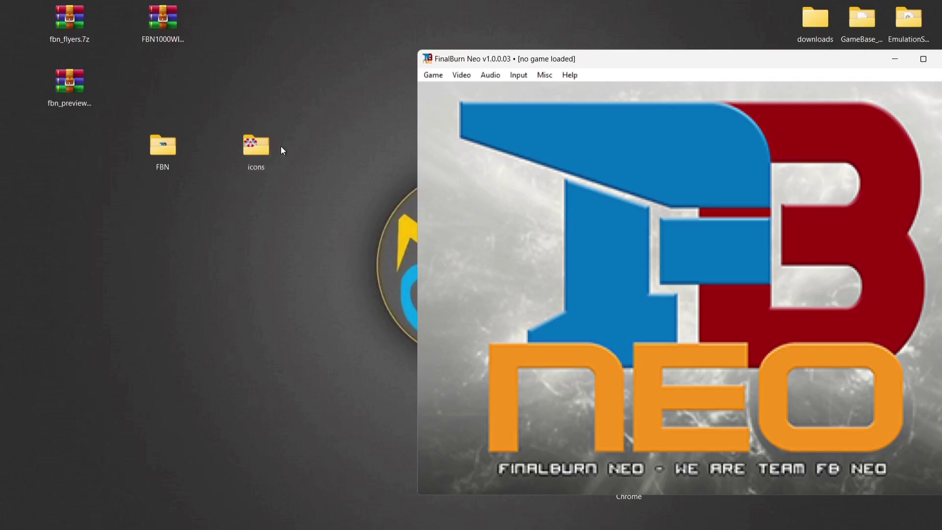
Delete the FBN1000WIP_icons.7z archive from the desktop.
{"action": "left_click", "coordinate": [154, 20]}
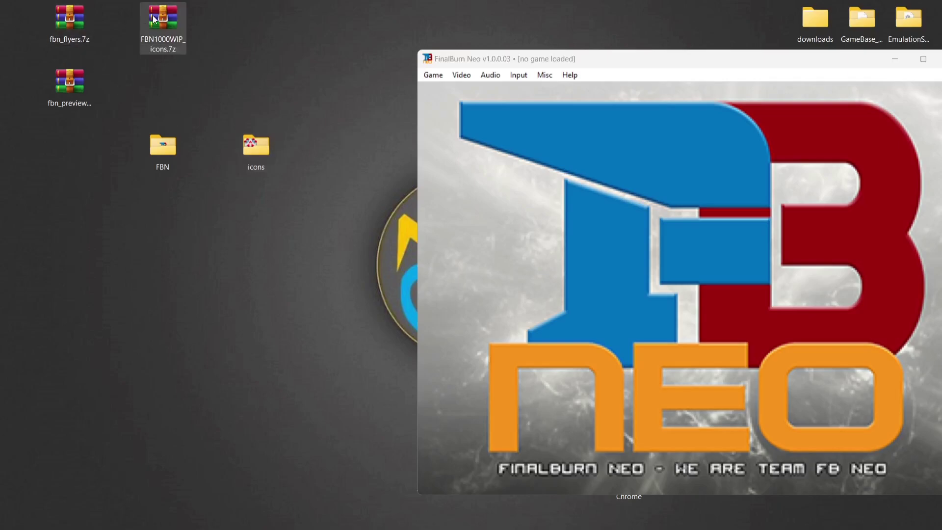
{"action": "right_click", "coordinate": [154, 20]}
{"action": "left_click", "coordinate": [268, 34]}
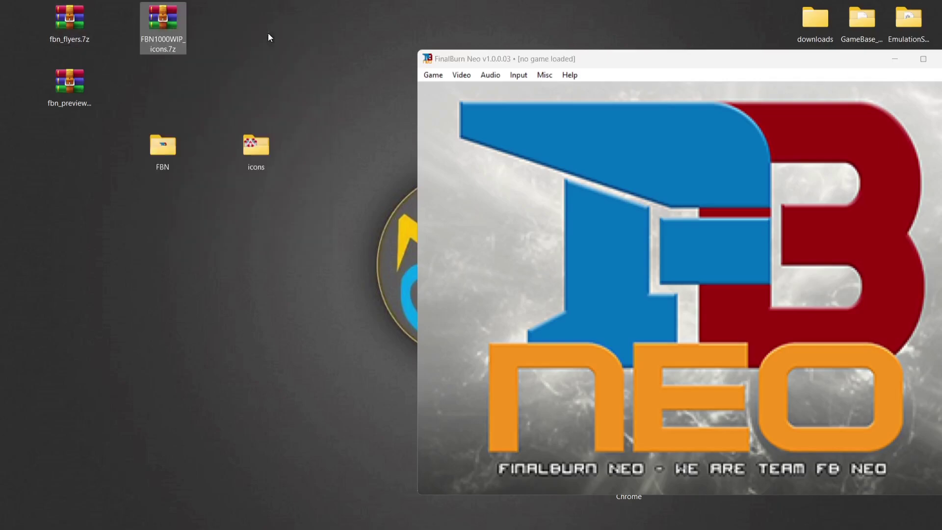
Open FBN\support\icons alongside the extracted desktop icons folder.
{"action": "double_click", "coordinate": [169, 151]}
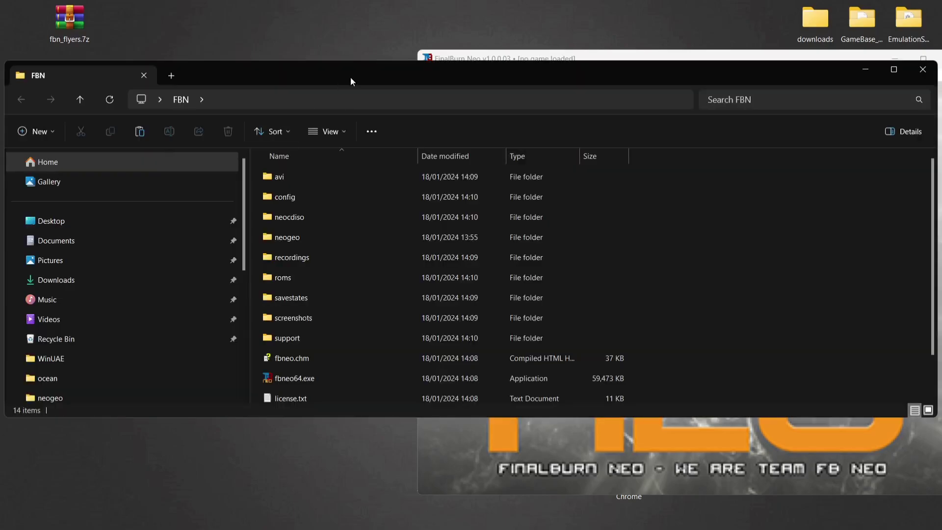
{"action": "left_click_drag", "start_coordinate": [350, 78], "coordinate": [681, 60]}
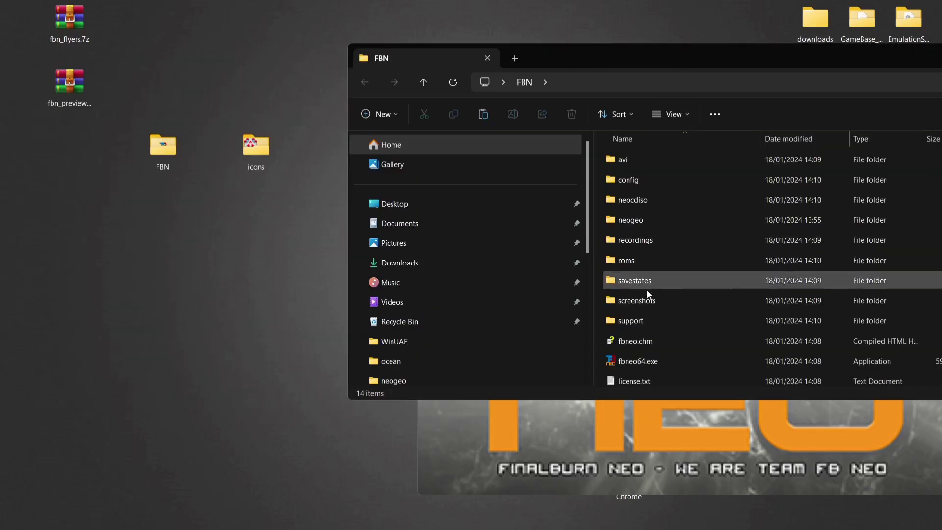
{"action": "double_click", "coordinate": [637, 321]}
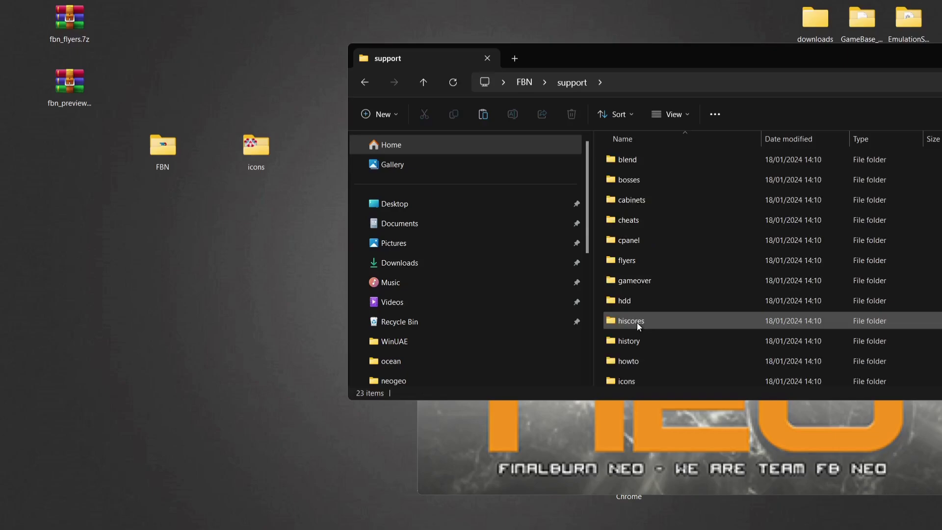
{"action": "double_click", "coordinate": [626, 381]}
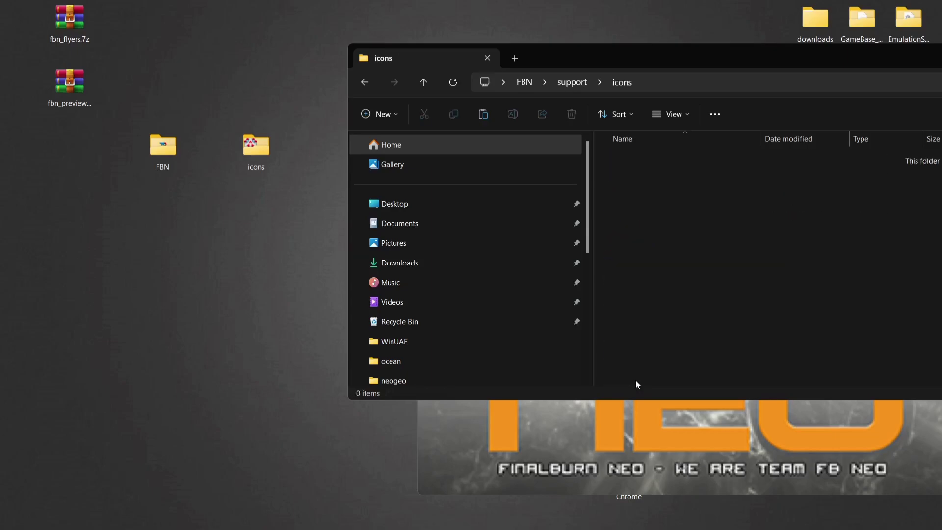
{"action": "double_click", "coordinate": [260, 144]}
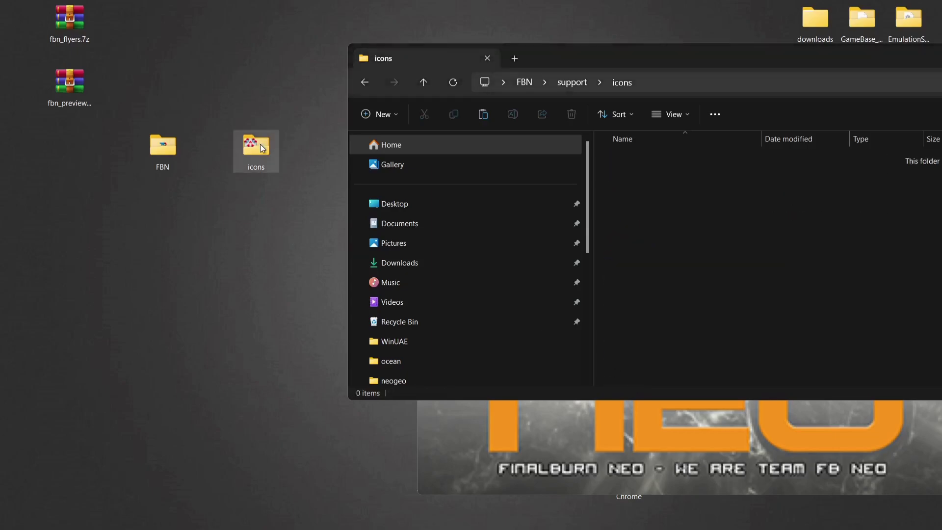
Select all 3,100 icon files and move them into FBN\support\icons.
{"action": "left_click", "coordinate": [364, 149]}
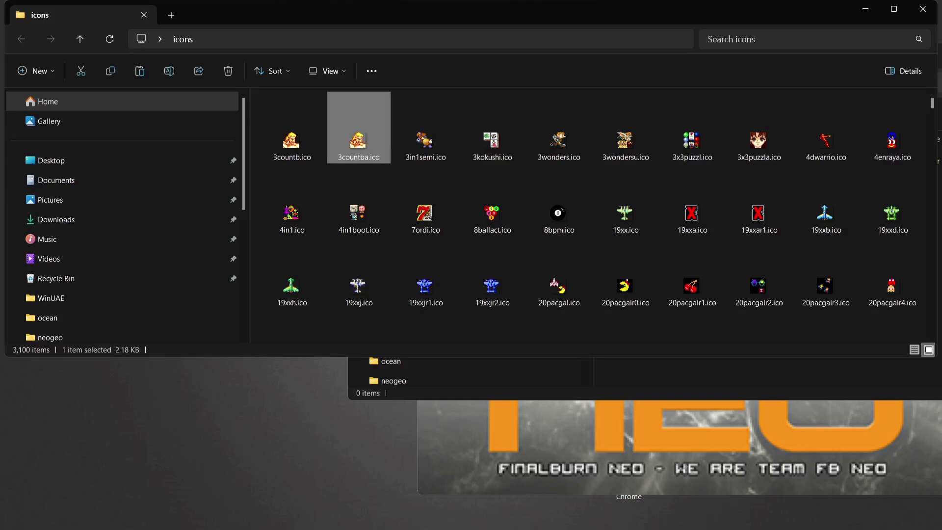
{"action": "key", "text": "ctrl+a"}
{"action": "left_click_drag", "start_coordinate": [495, 12], "coordinate": [326, 251]}
{"action": "left_click", "coordinate": [321, 378]}
{"action": "left_click_drag", "start_coordinate": [322, 378], "coordinate": [852, 250]}
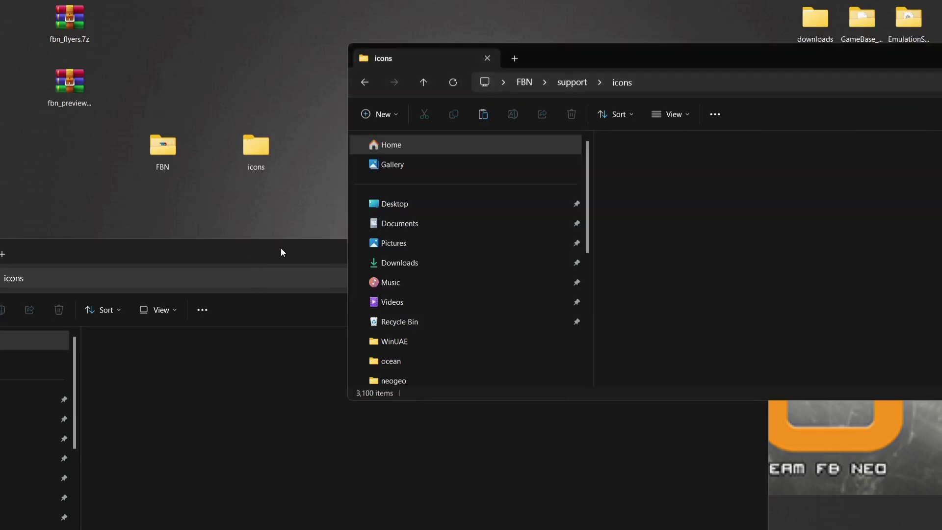
Close the emptied icons window, confirm the icons arrived, and return to support.
{"action": "left_click", "coordinate": [281, 248]}
{"action": "left_click", "coordinate": [755, 249]}
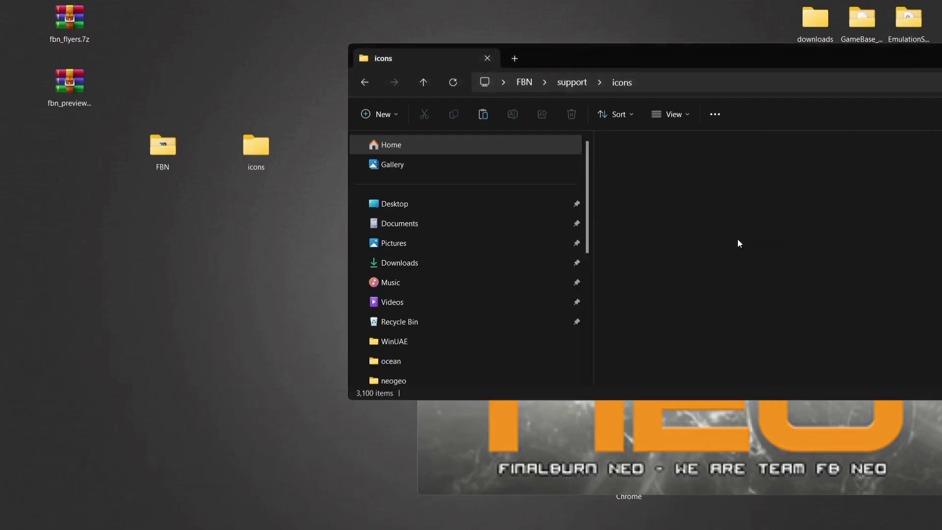
{"action": "left_click", "coordinate": [369, 83]}
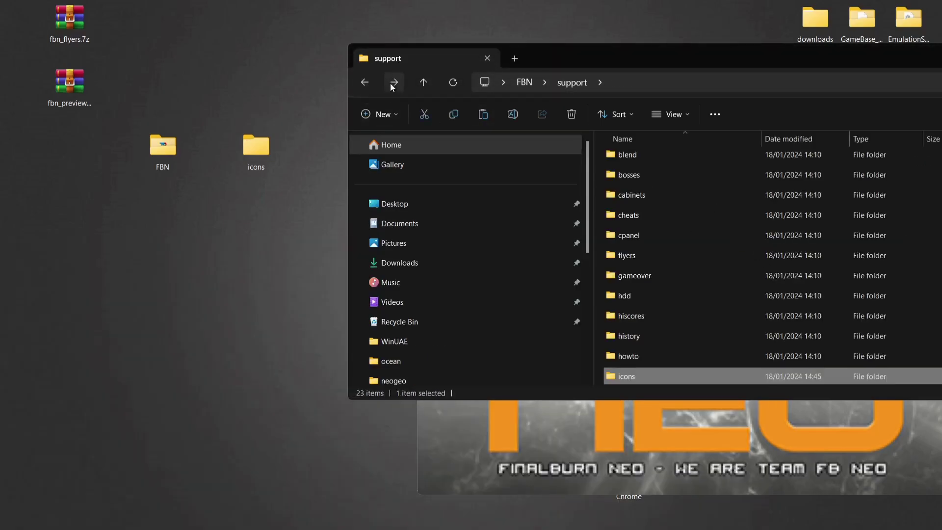
{"action": "left_click", "coordinate": [397, 83]}
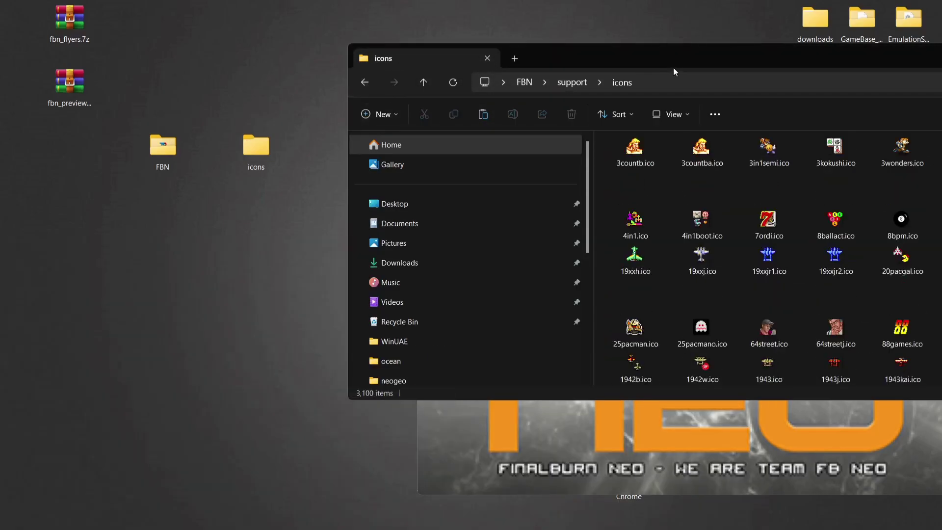
{"action": "mouse_move", "coordinate": [725, 200]}
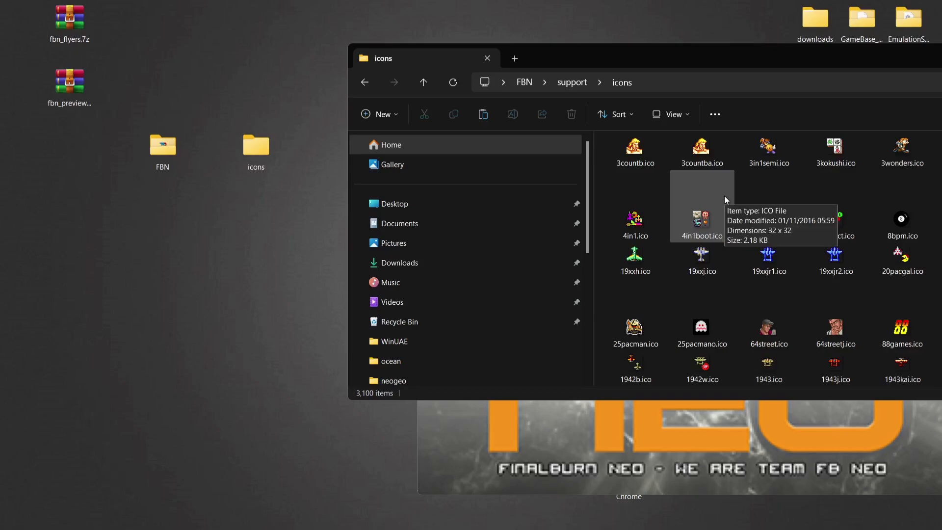
{"action": "left_click", "coordinate": [364, 82]}
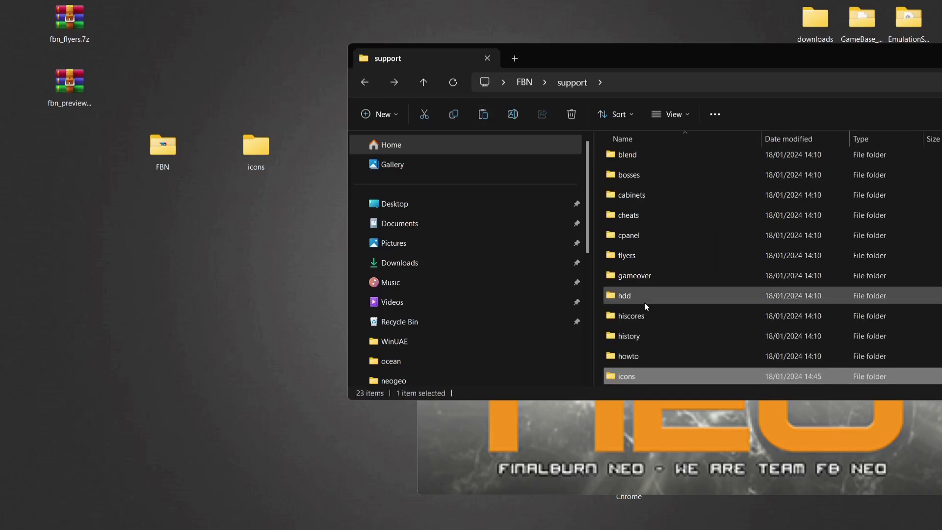
Open support\flyers and extract the flyers folder from fbn_flyers.7z onto the desktop.
{"action": "double_click", "coordinate": [650, 261]}
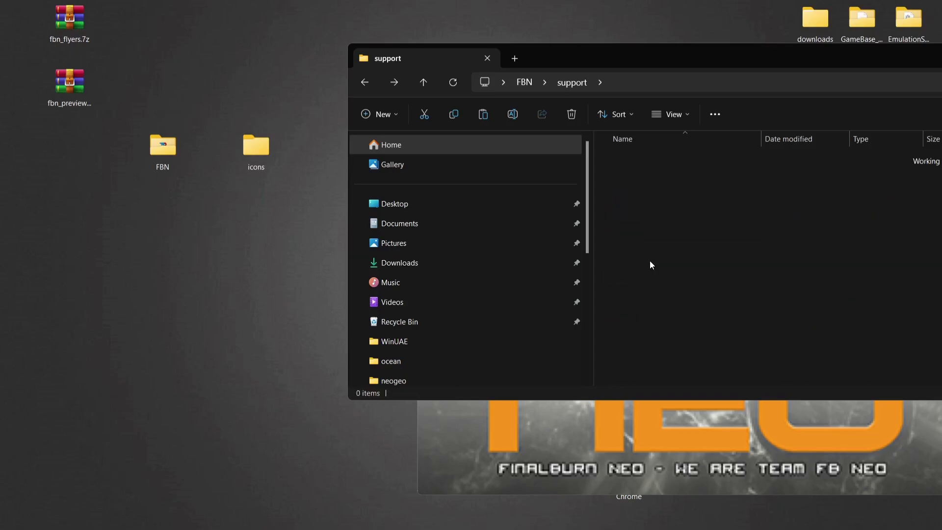
{"action": "double_click", "coordinate": [70, 25]}
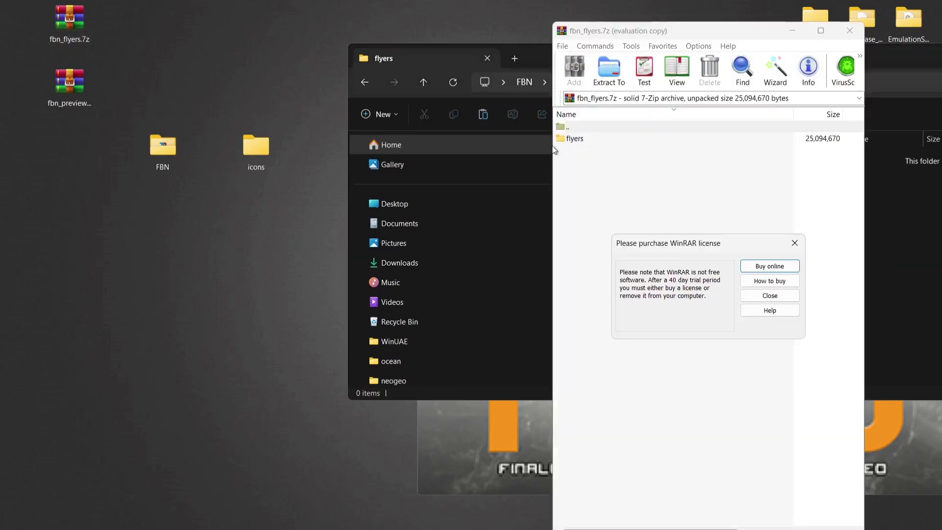
{"action": "left_click", "coordinate": [760, 296]}
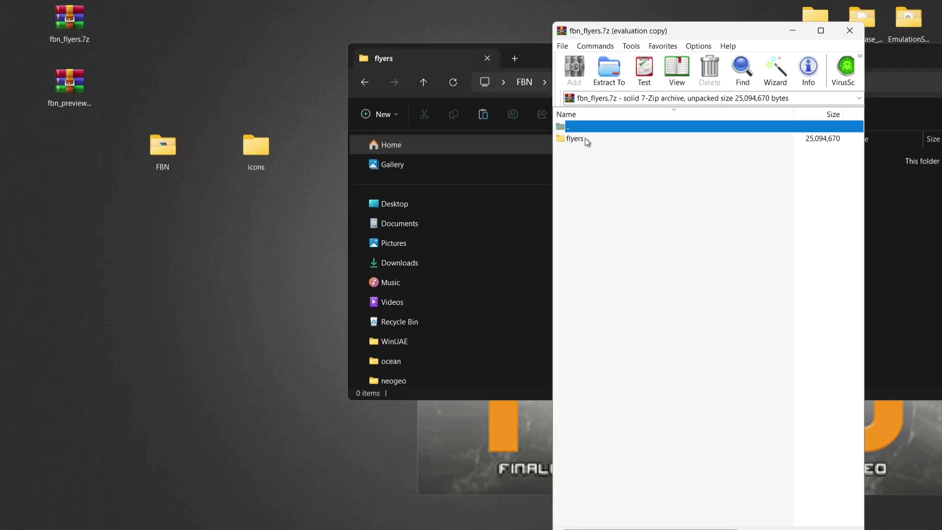
{"action": "left_click_drag", "start_coordinate": [585, 140], "coordinate": [109, 290]}
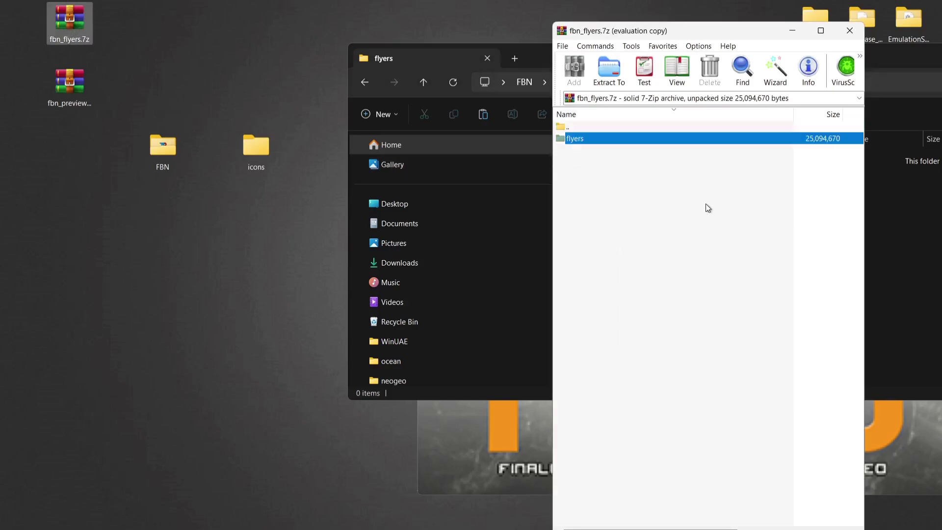
{"action": "left_click", "coordinate": [850, 31]}
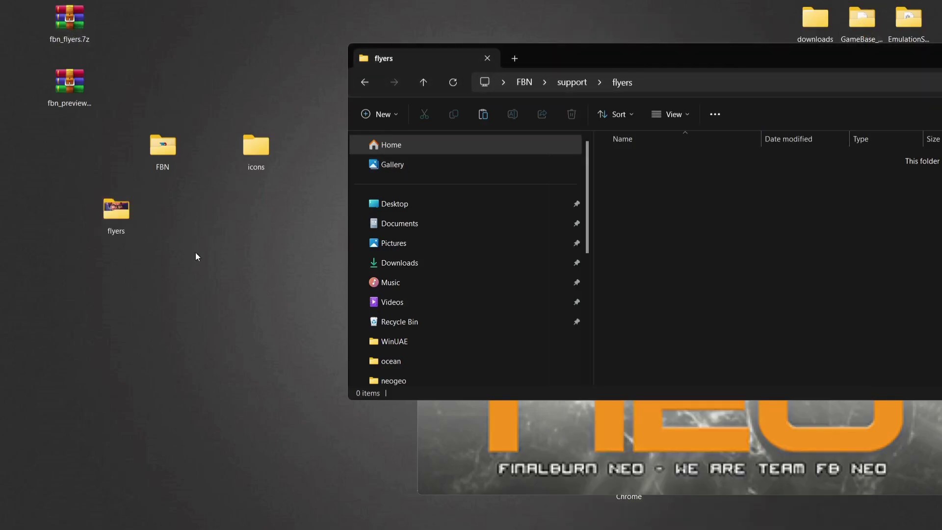
Select all 603 flyer images in the desktop flyers folder and move them into support\flyers.
{"action": "double_click", "coordinate": [125, 217]}
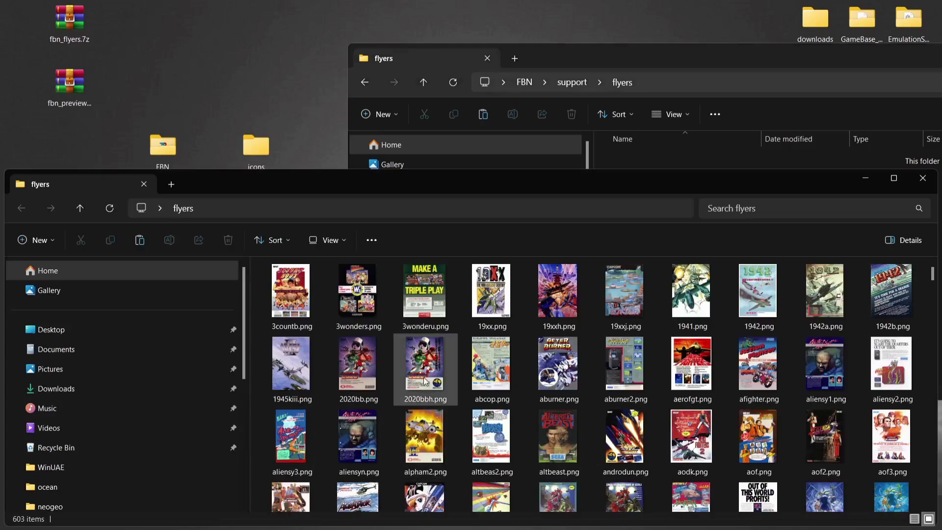
{"action": "left_click", "coordinate": [489, 300]}
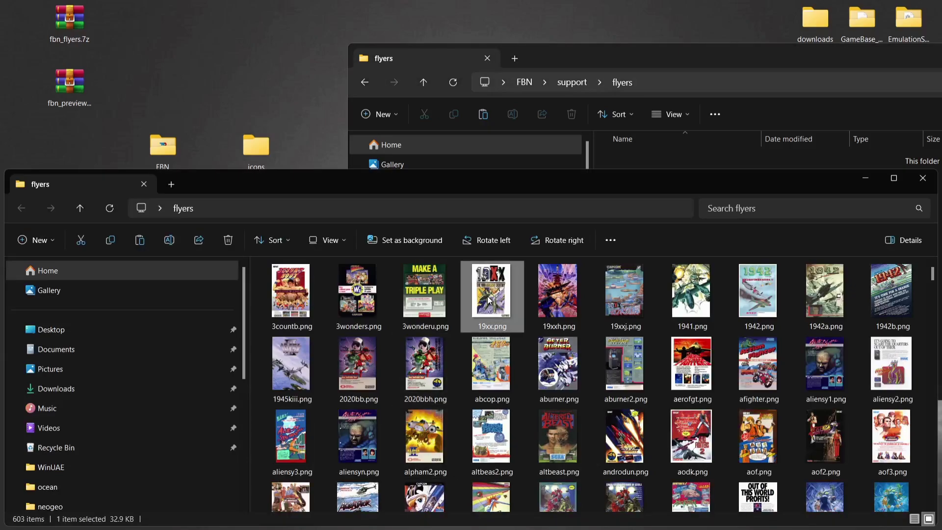
{"action": "key", "text": "ctrl+a"}
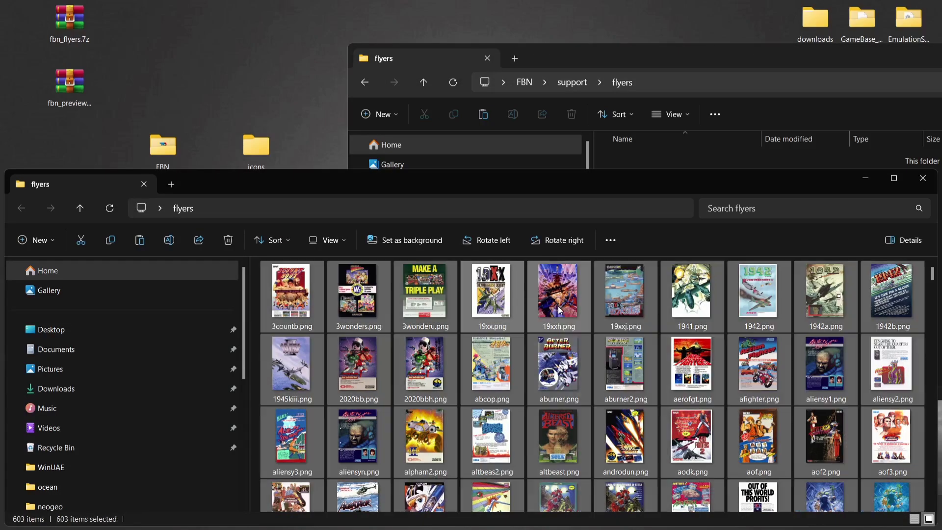
{"action": "left_click_drag", "start_coordinate": [558, 305], "coordinate": [727, 155]}
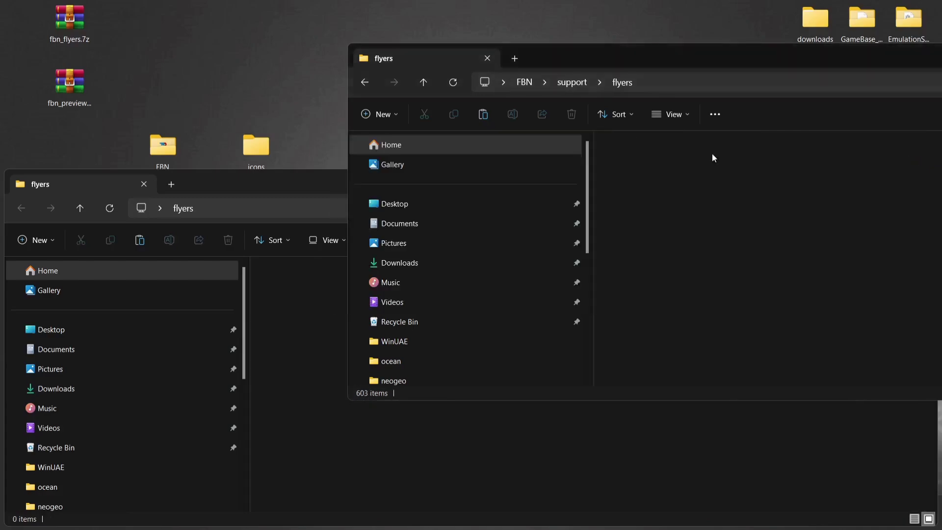
Verify the flyers arrived in support\flyers, then bring up the empty desktop flyers window.
{"action": "left_click", "coordinate": [363, 84]}
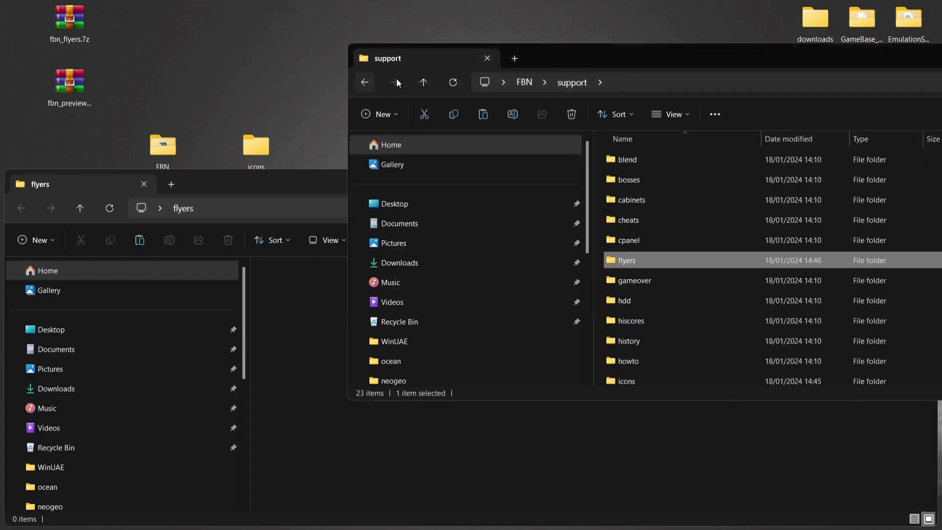
{"action": "left_click", "coordinate": [396, 81]}
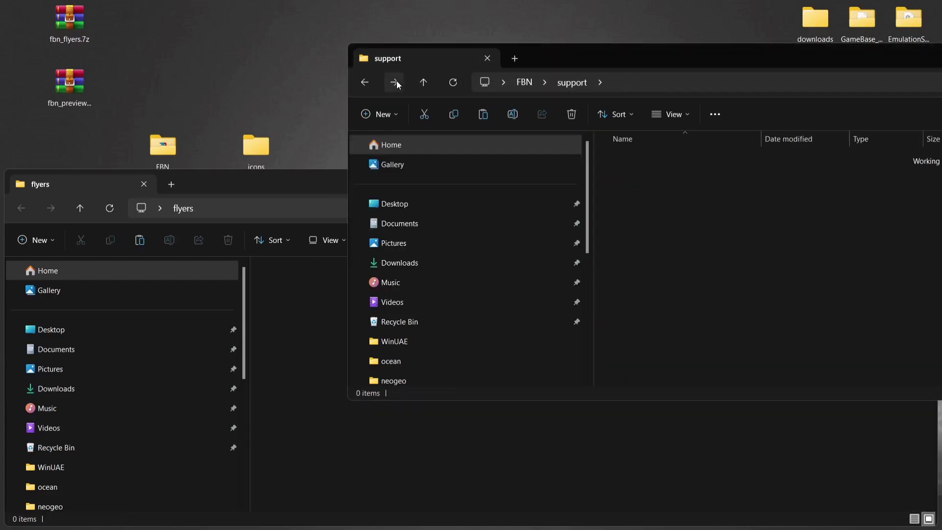
{"action": "left_click", "coordinate": [365, 84]}
{"action": "left_click", "coordinate": [282, 191]}
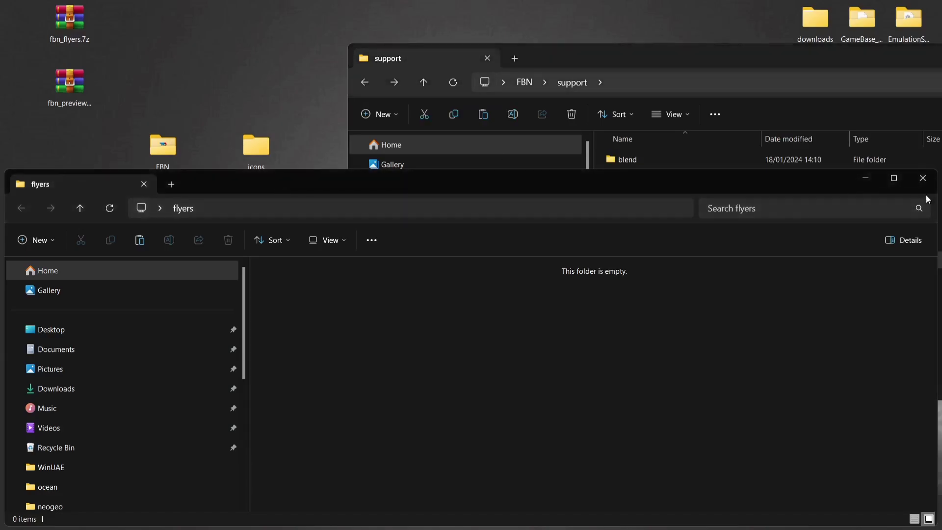
Close the empty flyers window and delete the fbn_flyers.7z archive.
{"action": "left_click", "coordinate": [923, 186]}
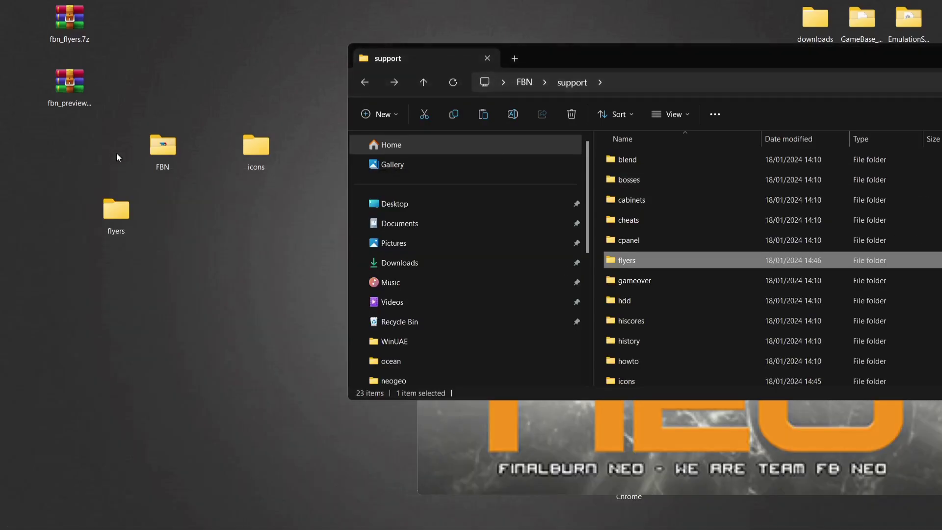
{"action": "right_click", "coordinate": [65, 23]}
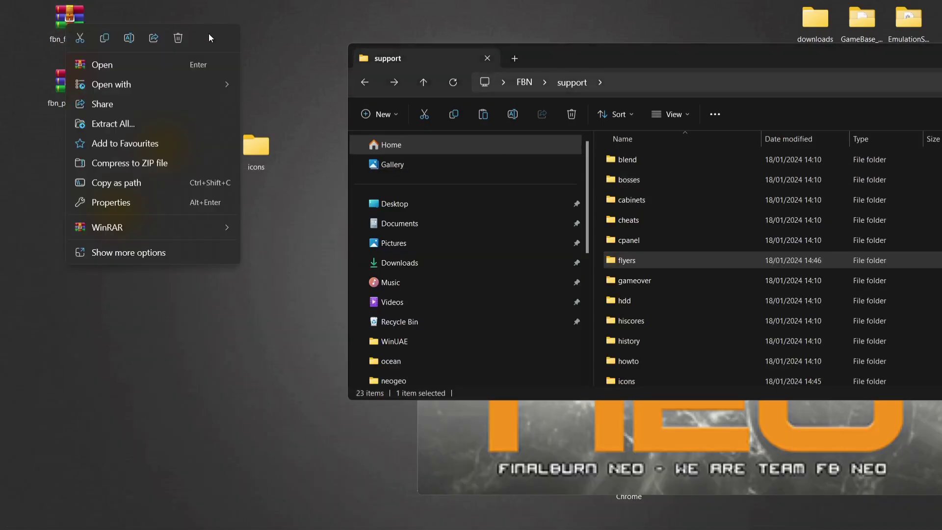
{"action": "left_click", "coordinate": [178, 38]}
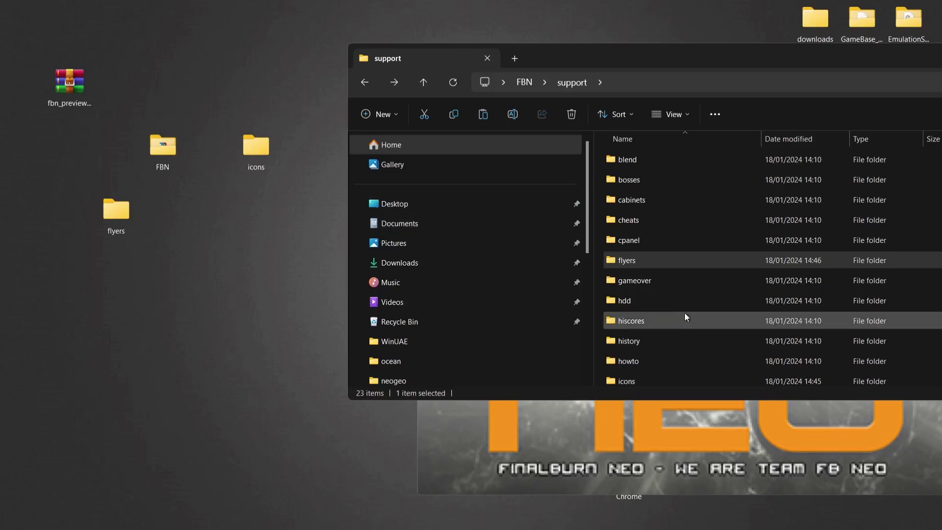
Open the empty support\previews folder and the fbn_previews.7z archive.
{"action": "scroll", "coordinate": [673, 340], "scroll_direction": "down", "scroll_amount": 2}
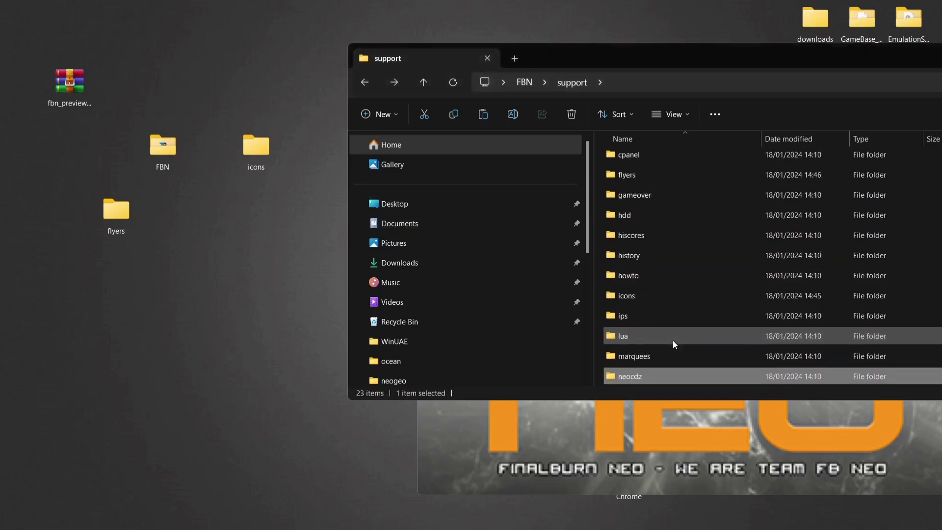
{"action": "key", "text": "Down"}
{"action": "key", "text": "Down"}
{"action": "key", "text": "Down"}
{"action": "key", "text": "Down"}
{"action": "key", "text": "Down"}
{"action": "key", "text": "Up"}
{"action": "key", "text": "Up"}
{"action": "key", "text": "Up"}
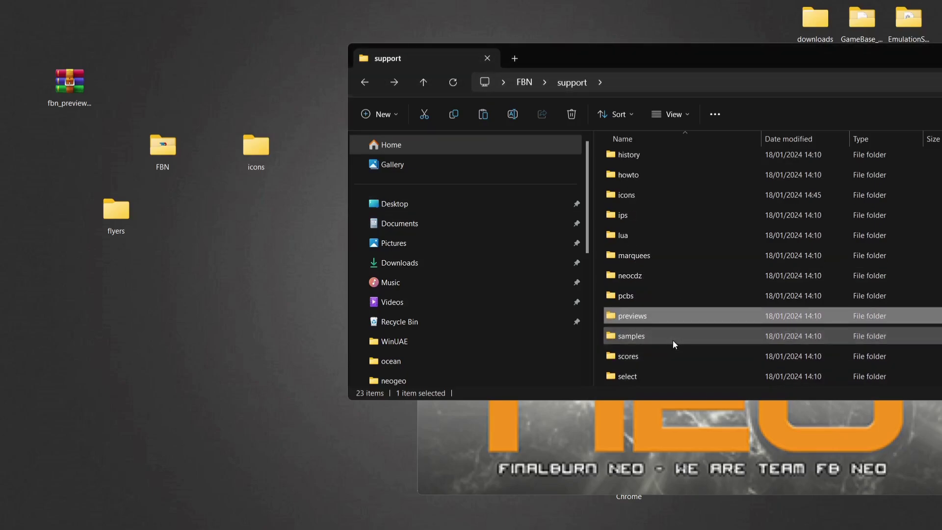
{"action": "double_click", "coordinate": [655, 316]}
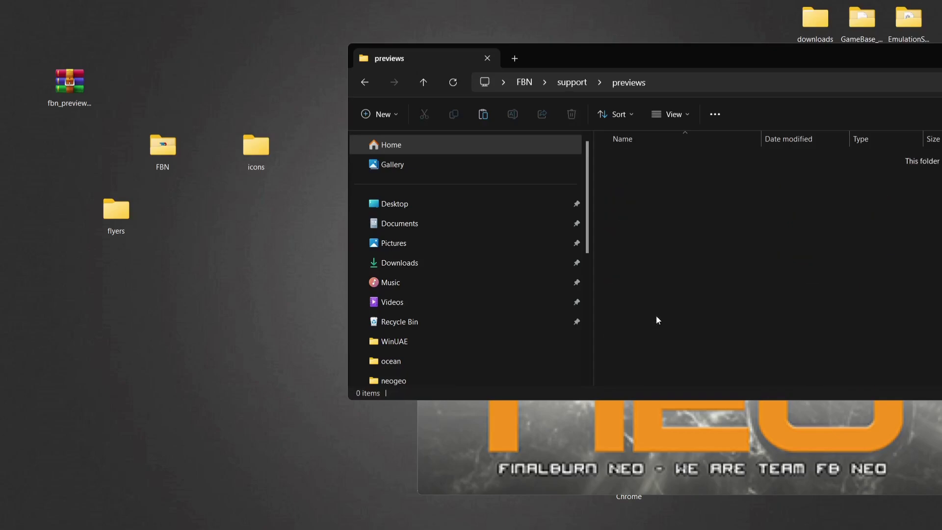
{"action": "double_click", "coordinate": [63, 92]}
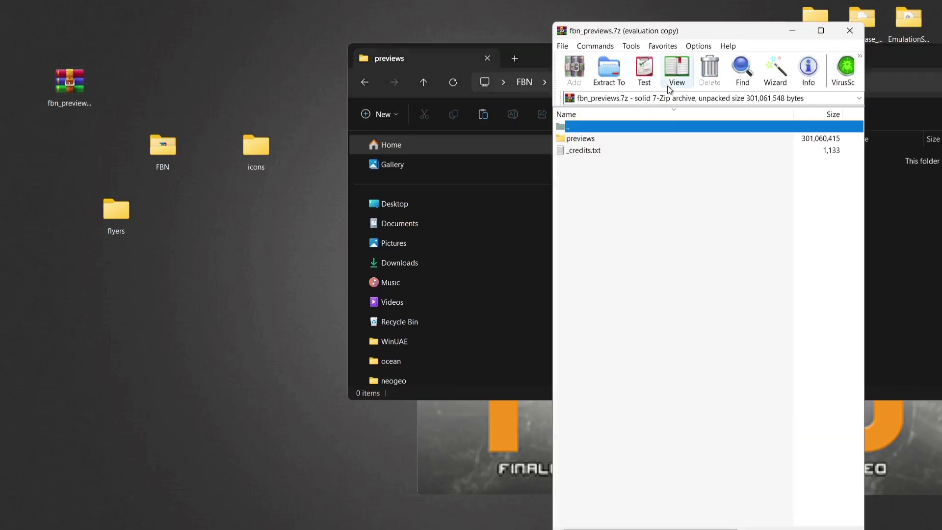
Dismiss the WinRAR licence reminder and extract the previews folder onto the desktop.
{"action": "left_click_drag", "start_coordinate": [689, 25], "coordinate": [297, 8]}
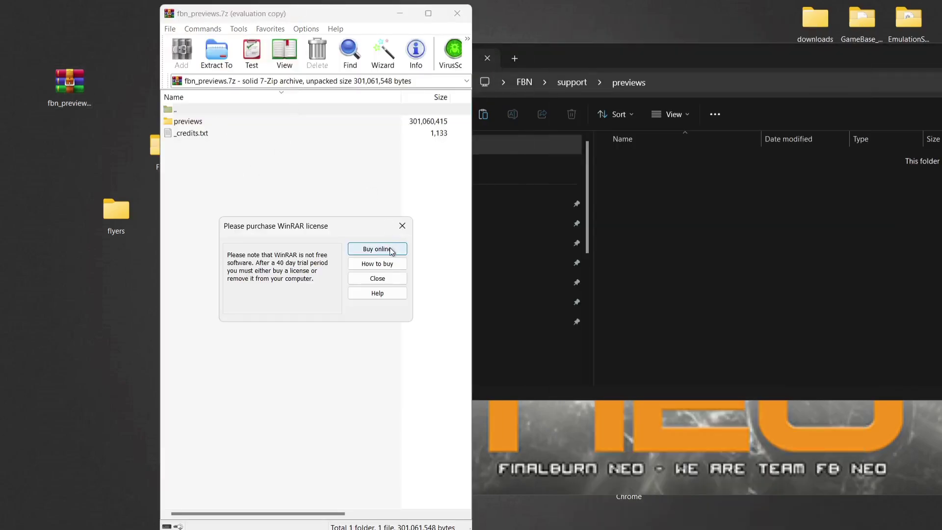
{"action": "left_click", "coordinate": [377, 278]}
{"action": "left_click_drag", "start_coordinate": [193, 123], "coordinate": [42, 172]}
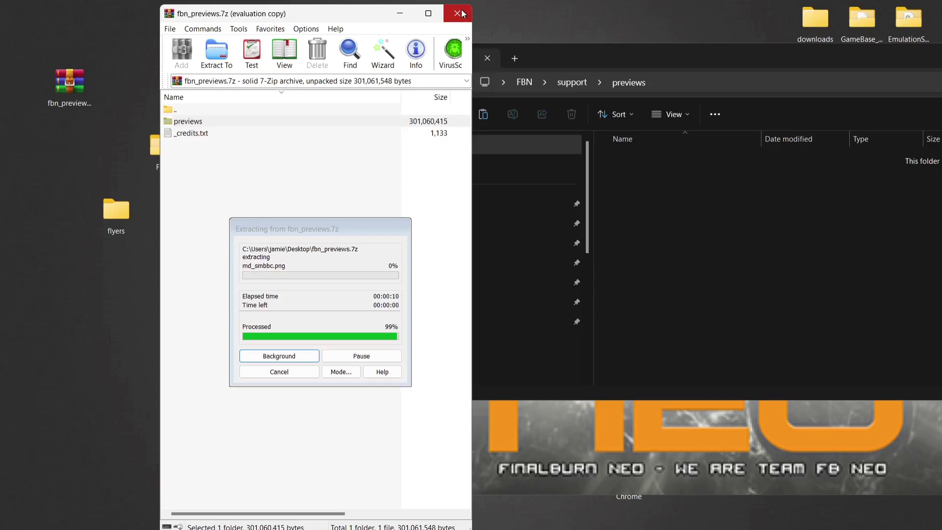
In FinalBurn Neo's Misc support paths, check the Titles and Previews artwork paths.
{"action": "left_click", "coordinate": [687, 441]}
{"action": "left_click_drag", "start_coordinate": [539, 58], "coordinate": [419, 51]}
{"action": "left_click", "coordinate": [422, 67]}
{"action": "left_click", "coordinate": [491, 132]}
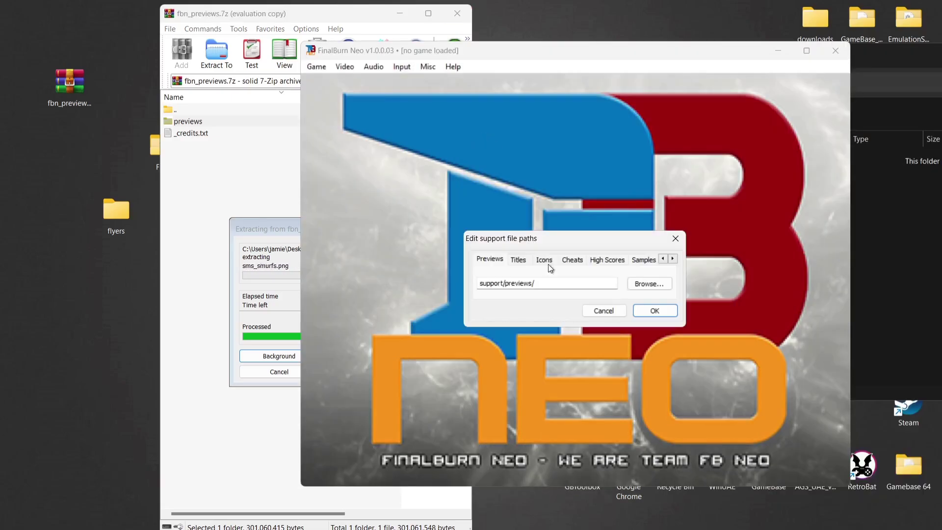
{"action": "left_click", "coordinate": [526, 262]}
{"action": "left_click", "coordinate": [491, 260]}
{"action": "key", "text": "Escape"}
Delete the fbn_previews.7z archive and open the extracted previews folder on the desktop.
{"action": "left_click", "coordinate": [778, 51]}
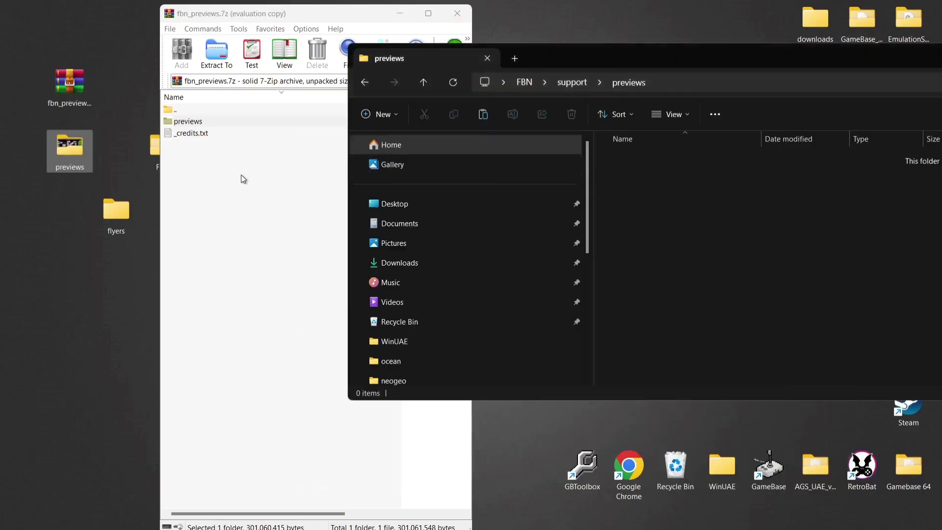
{"action": "right_click", "coordinate": [74, 86]}
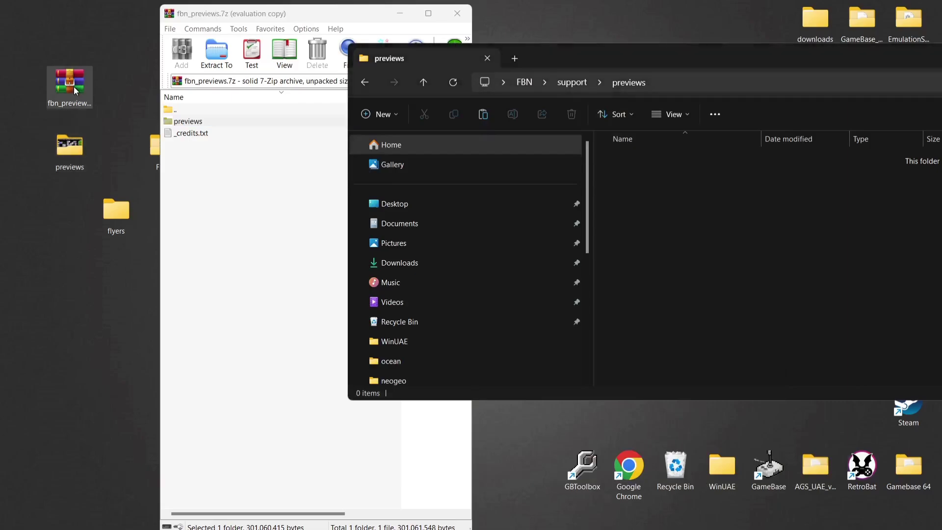
{"action": "key", "text": "Escape"}
{"action": "key", "text": "Delete"}
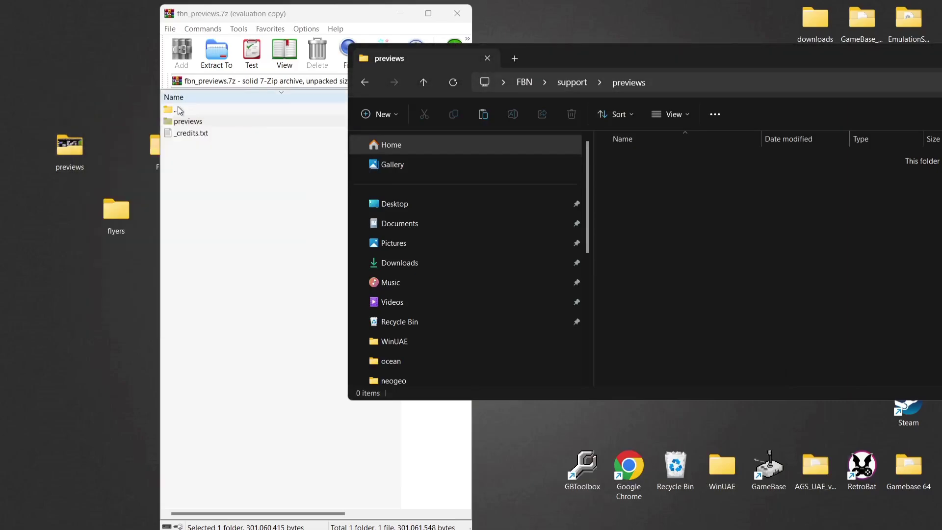
{"action": "double_click", "coordinate": [81, 143]}
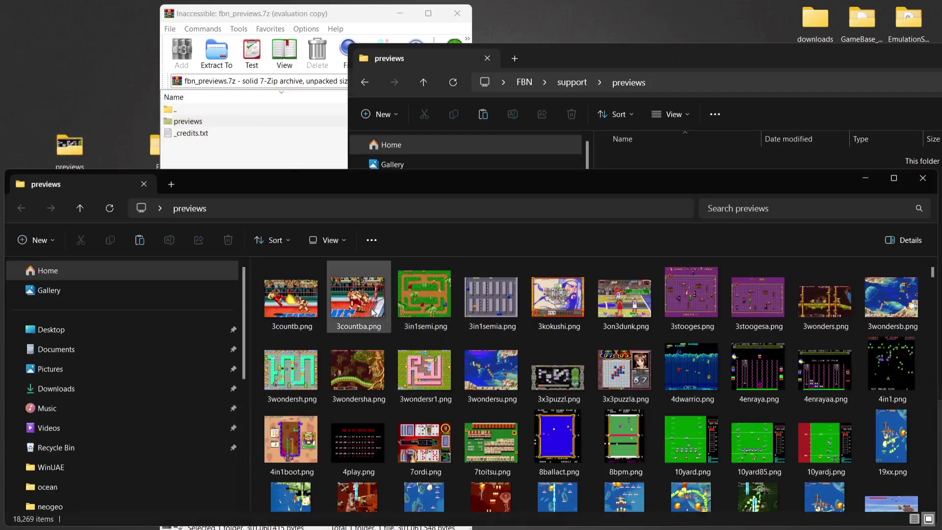
Move all 18,269 preview PNGs into FBN\support\previews, then close the emptied desktop folder.
{"action": "left_click", "coordinate": [373, 312]}
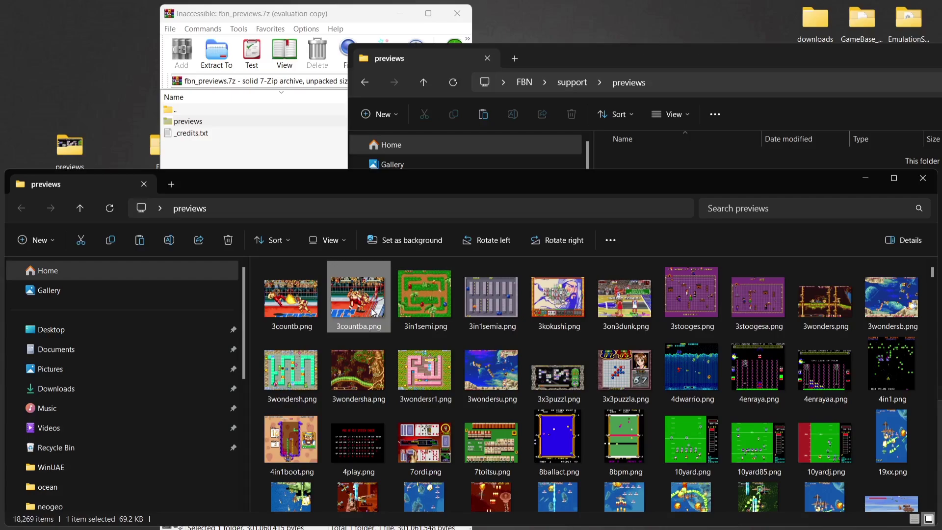
{"action": "key", "text": "ctrl+a"}
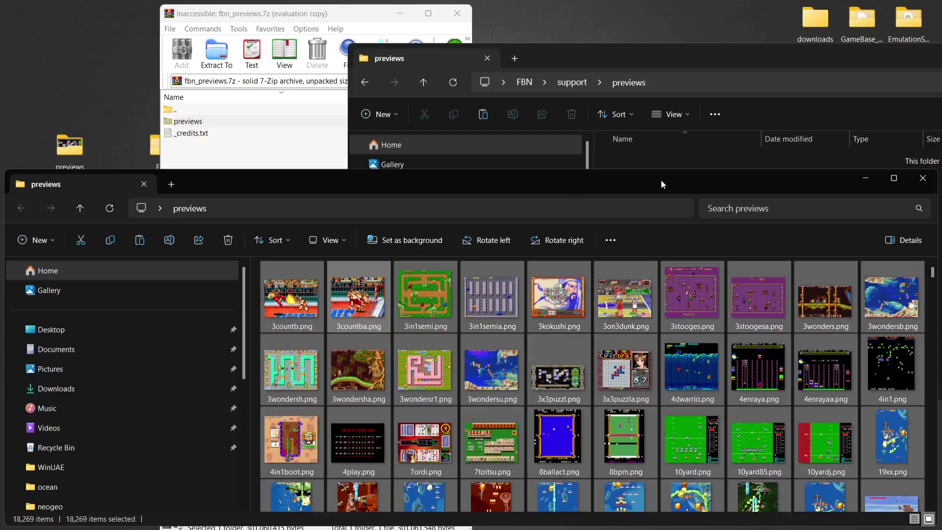
{"action": "left_click_drag", "start_coordinate": [661, 180], "coordinate": [650, 220]}
{"action": "left_click_drag", "start_coordinate": [628, 355], "coordinate": [731, 184]}
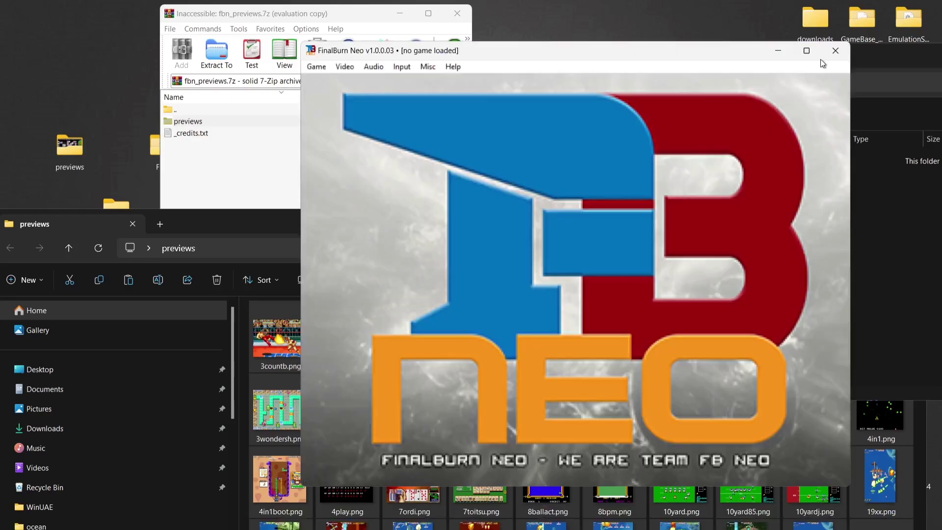
{"action": "left_click", "coordinate": [834, 51]}
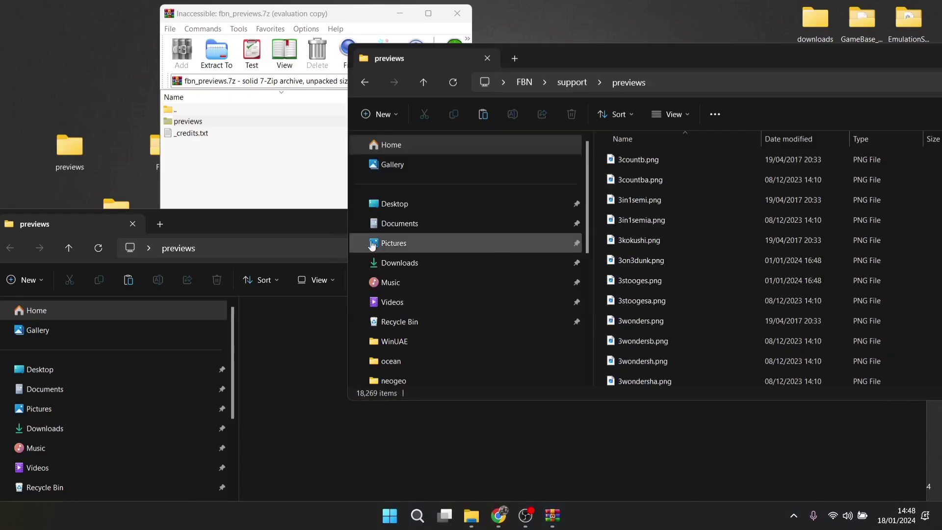
{"action": "left_click", "coordinate": [302, 231]}
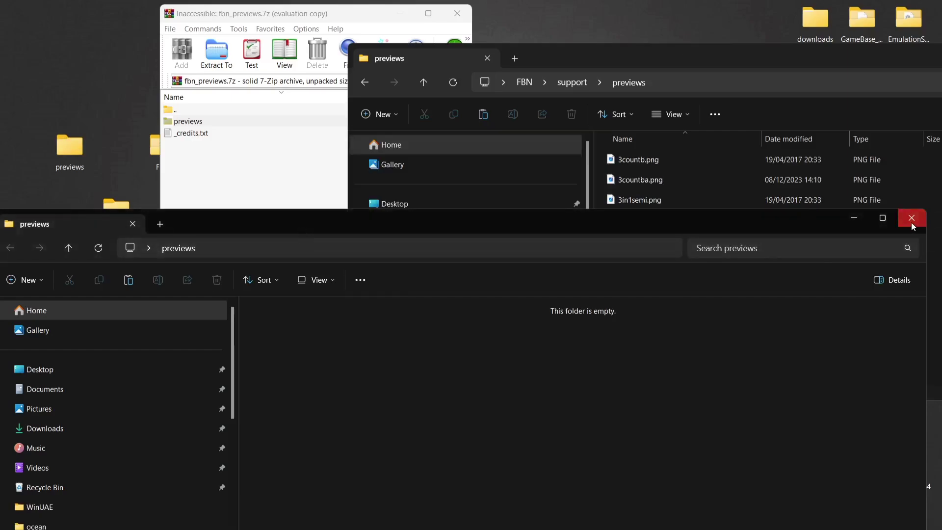
{"action": "left_click", "coordinate": [911, 223]}
Close the archive, go back from previews up to the FBN folder, and launch fbneo64.exe.
{"action": "left_click", "coordinate": [458, 13]}
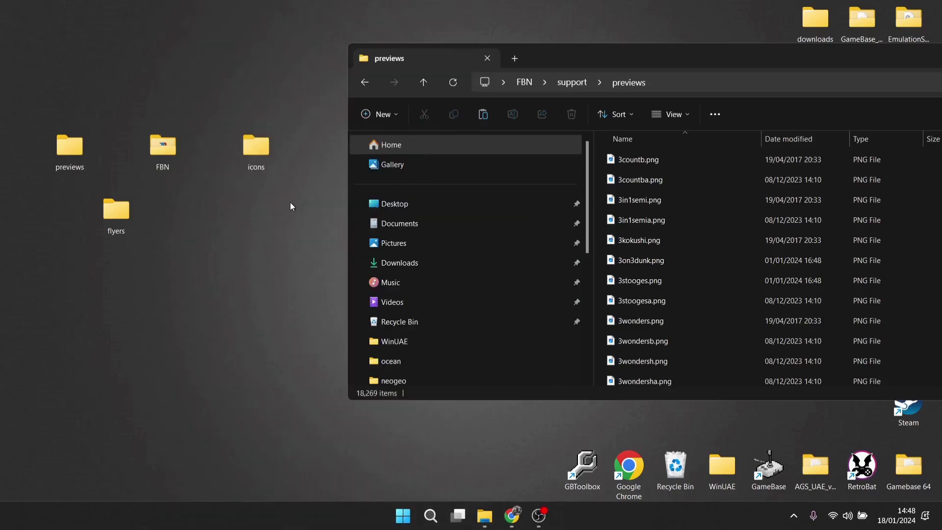
{"action": "left_click_drag", "start_coordinate": [595, 44], "coordinate": [318, 44]}
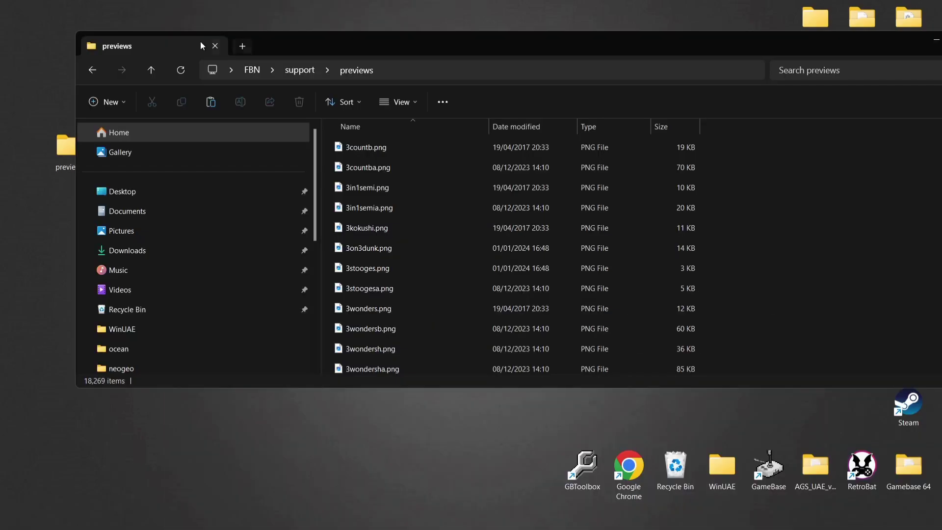
{"action": "left_click", "coordinate": [92, 70]}
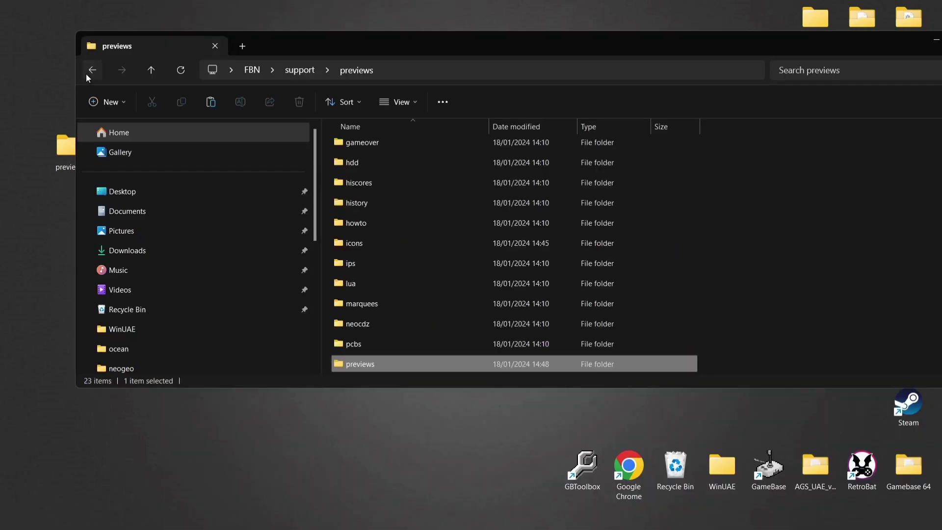
{"action": "left_click", "coordinate": [87, 74]}
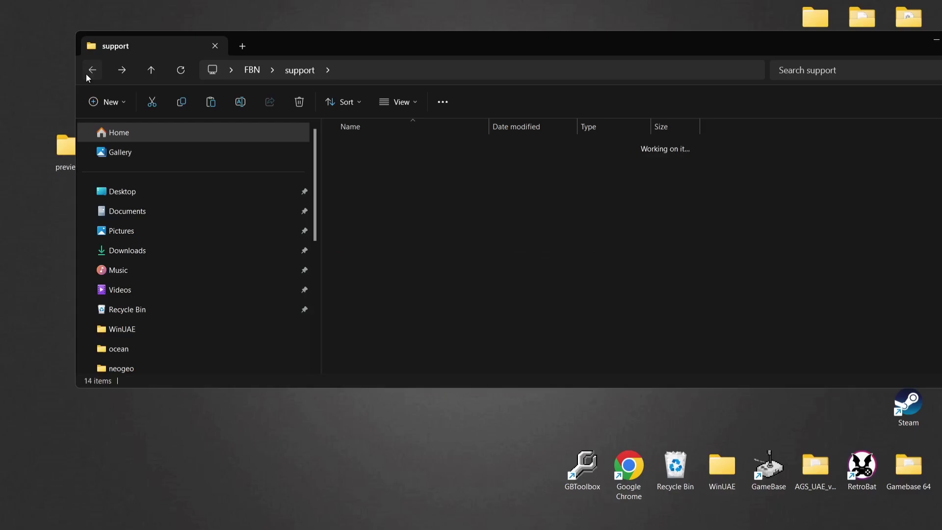
{"action": "double_click", "coordinate": [440, 36]}
{"action": "double_click", "coordinate": [312, 315]}
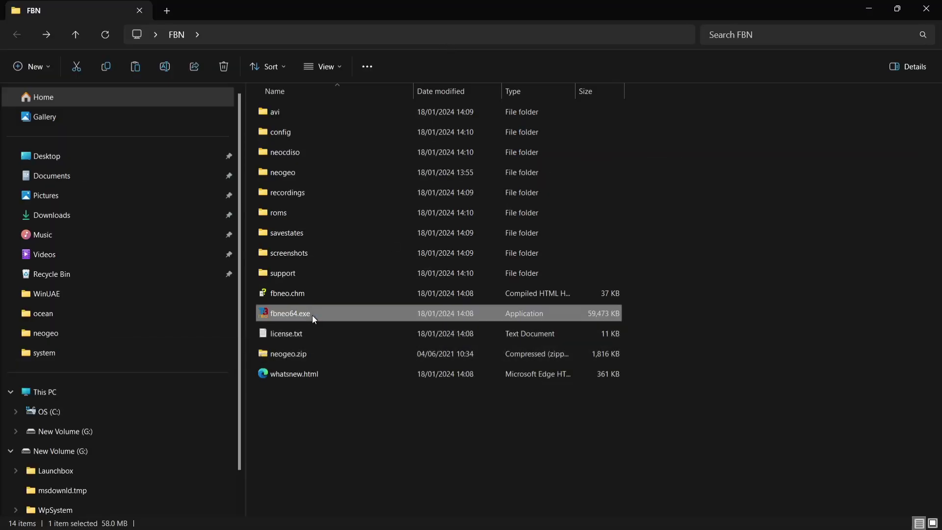
In Load game, check previews for Andro Dunos, Art of Fighting, 3 Count Bout and others, then switch to WinRAR.
{"action": "left_click", "coordinate": [321, 68]}
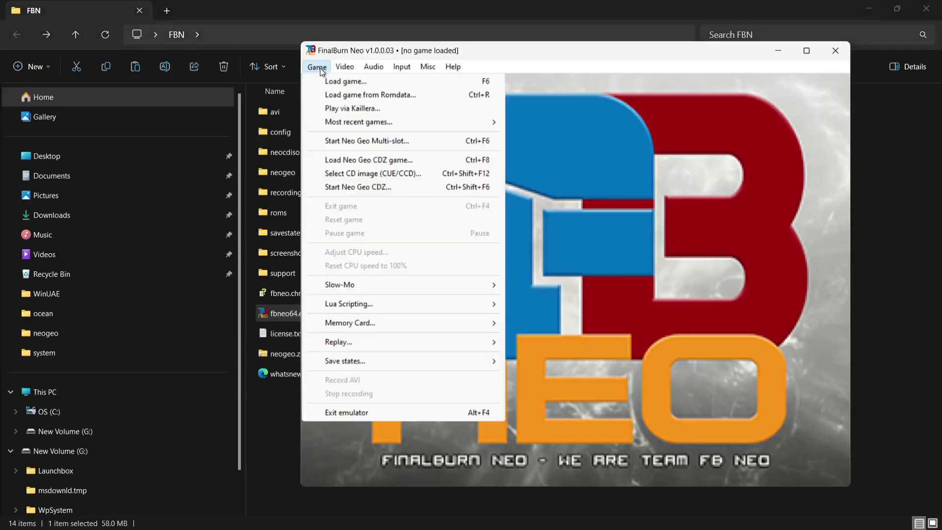
{"action": "left_click", "coordinate": [322, 80]}
{"action": "left_click", "coordinate": [413, 311]}
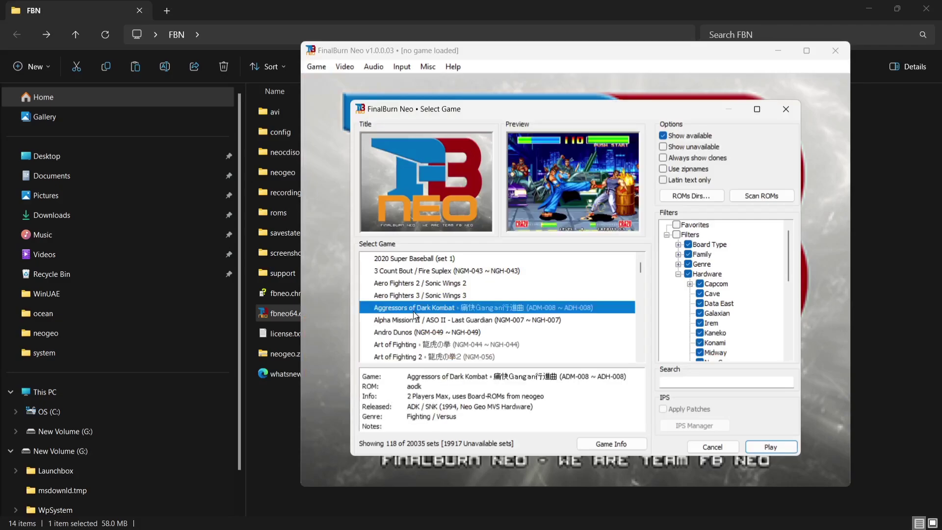
{"action": "left_click", "coordinate": [423, 333]}
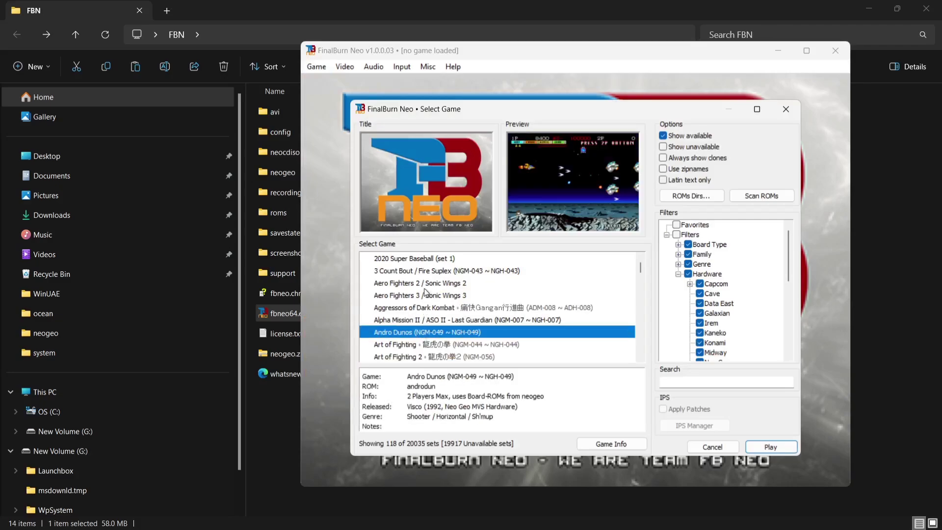
{"action": "left_click", "coordinate": [425, 271]}
{"action": "left_click", "coordinate": [447, 345]}
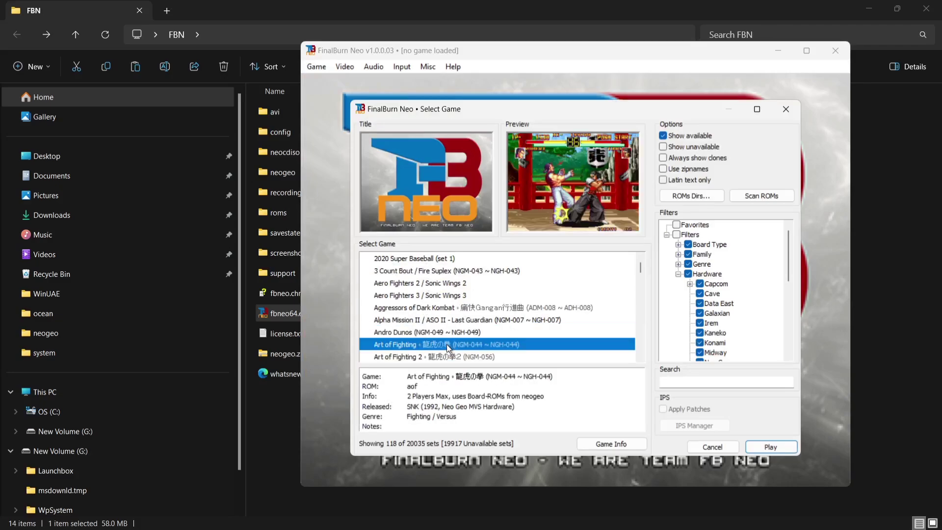
{"action": "left_click", "coordinate": [437, 295]}
{"action": "left_click", "coordinate": [437, 270]}
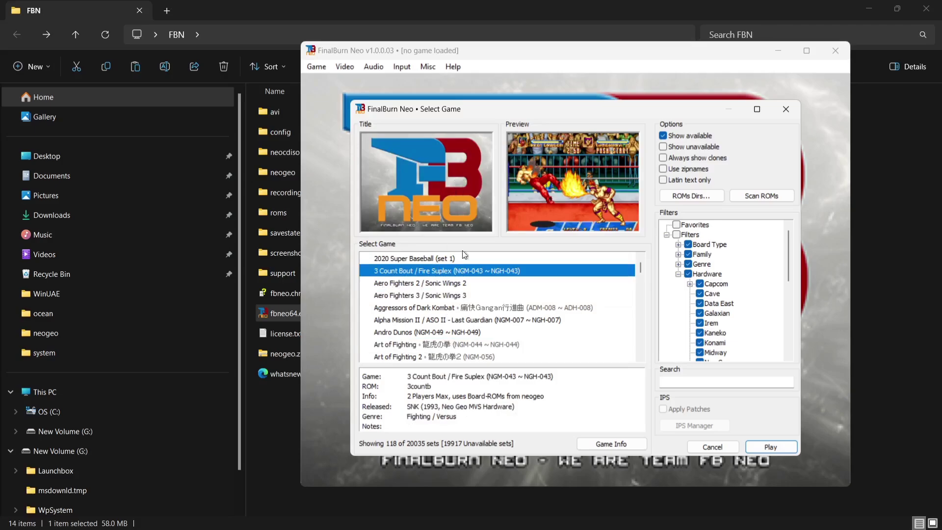
{"action": "left_click", "coordinate": [498, 516]}
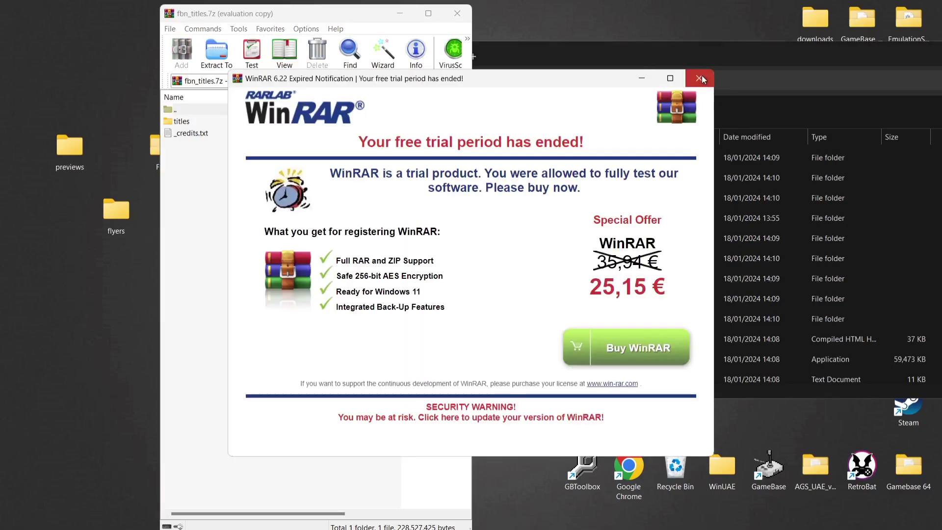
Extract the titles folder from fbn_titles.7z to the desktop, then bring the FBN support window forward.
{"action": "left_click", "coordinate": [700, 79]}
{"action": "left_click_drag", "start_coordinate": [184, 128], "coordinate": [43, 322]}
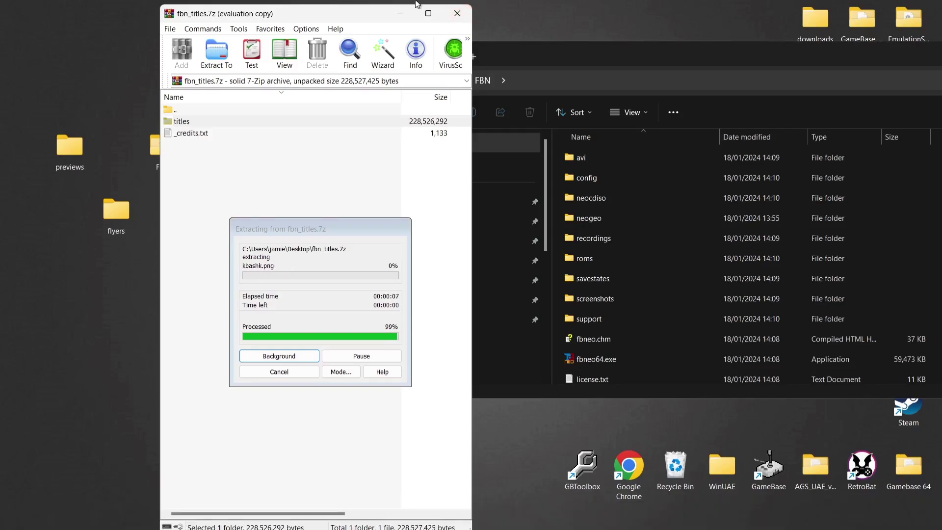
{"action": "left_click", "coordinate": [592, 315]}
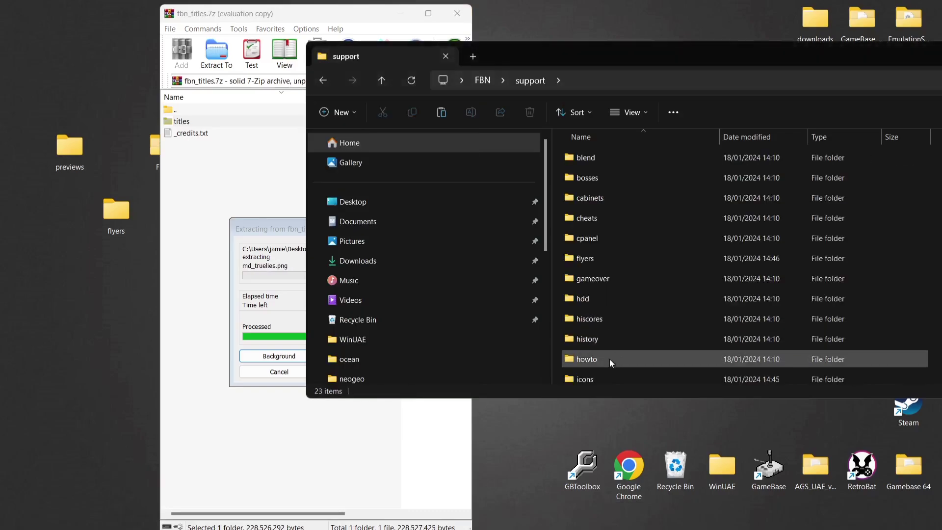
Open the empty titles folder inside FBN\support.
{"action": "left_click", "coordinate": [609, 376]}
{"action": "key", "text": "Down"}
{"action": "key", "text": "Down"}
{"action": "key", "text": "Down"}
{"action": "key", "text": "Down"}
{"action": "key", "text": "Down"}
{"action": "key", "text": "Down"}
{"action": "key", "text": "Down"}
{"action": "key", "text": "Down"}
{"action": "key", "text": "Down"}
{"action": "key", "text": "Down"}
{"action": "key", "text": "Down"}
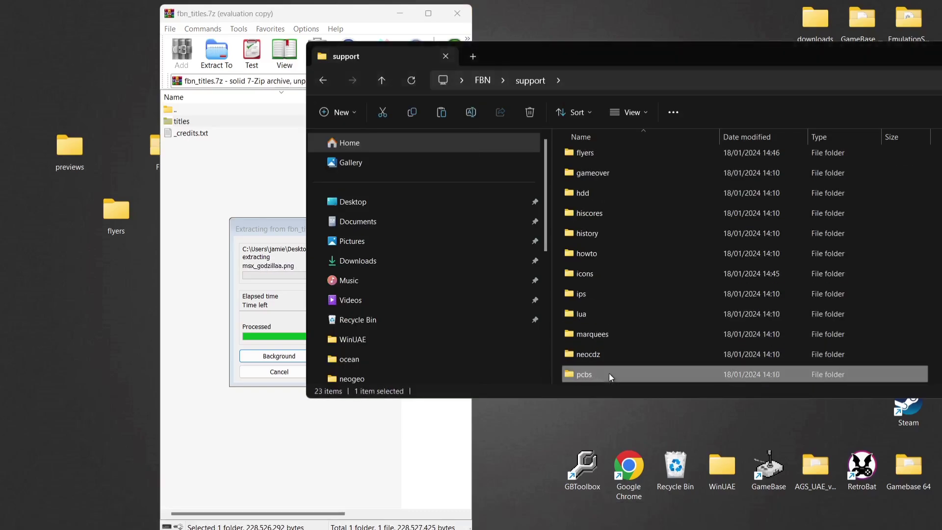
{"action": "key", "text": "Up"}
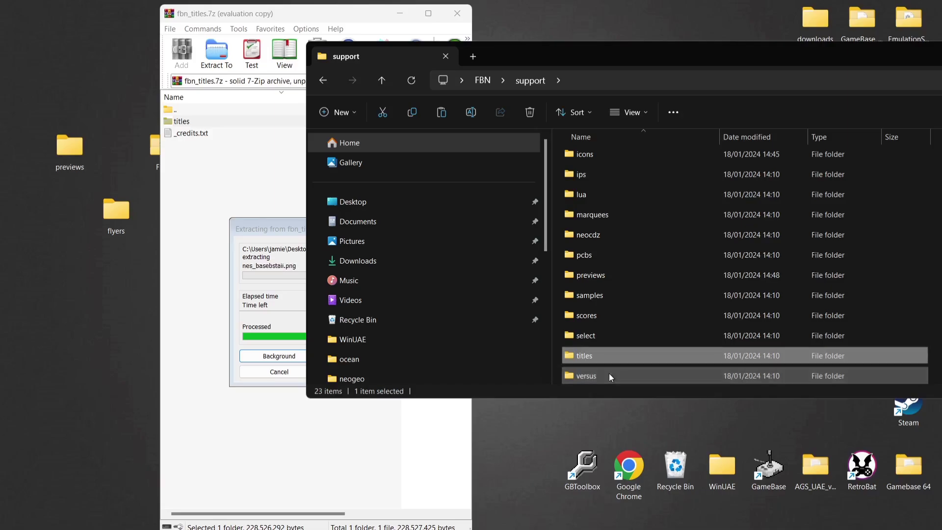
{"action": "double_click", "coordinate": [593, 360]}
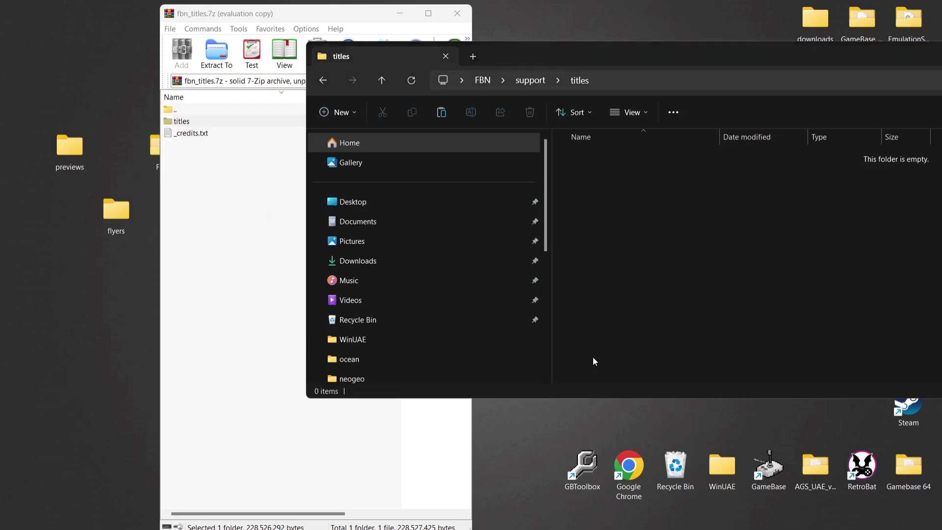
Close WinRAR, open the desktop titles folder, and select all 18,009 title images.
{"action": "left_click", "coordinate": [457, 13]}
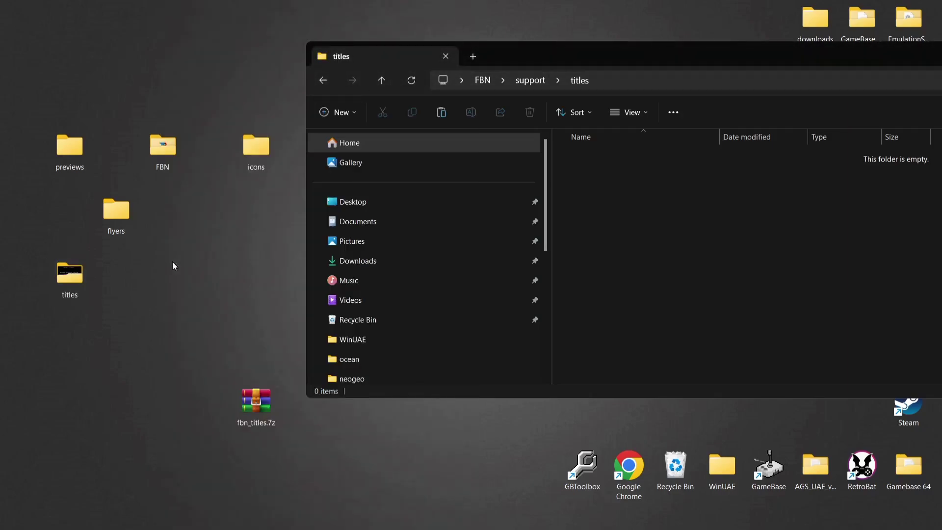
{"action": "double_click", "coordinate": [70, 273]}
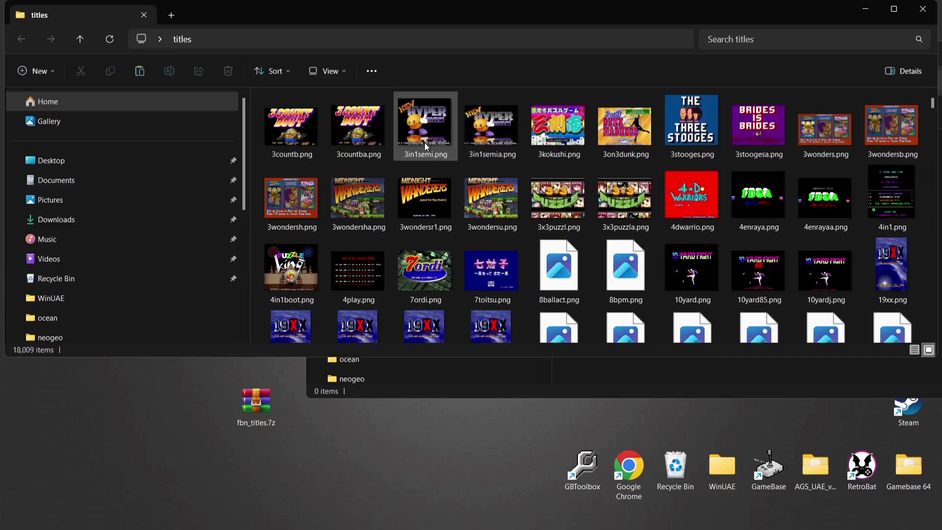
{"action": "left_click", "coordinate": [425, 142]}
{"action": "key", "text": "ctrl+a"}
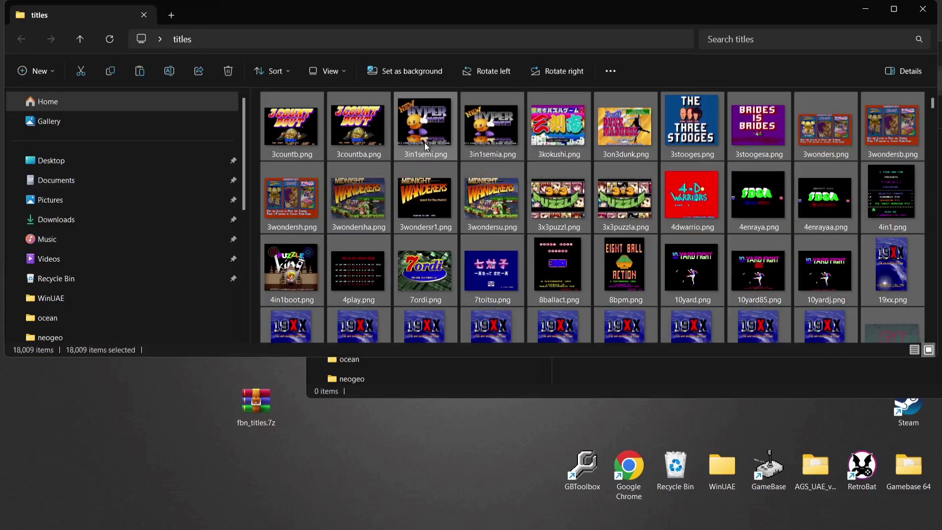
{"action": "left_click_drag", "start_coordinate": [687, 9], "coordinate": [174, 47]}
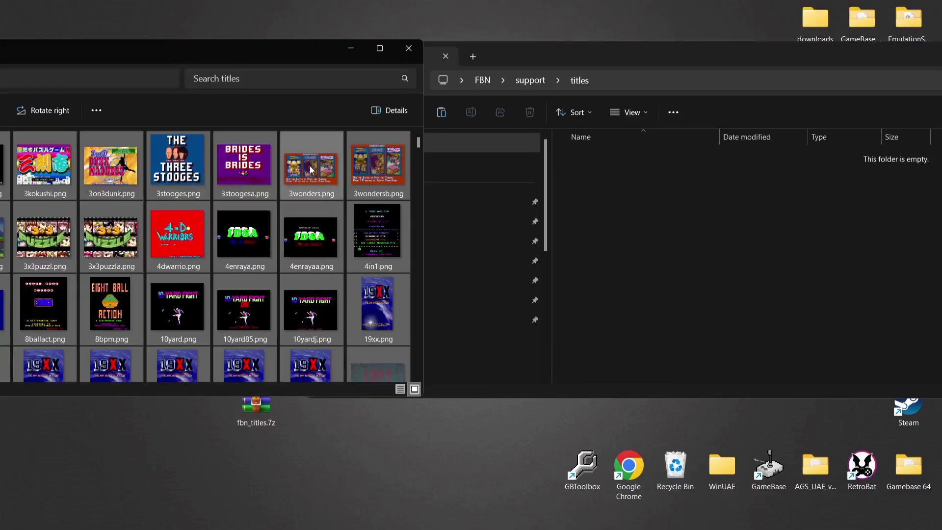